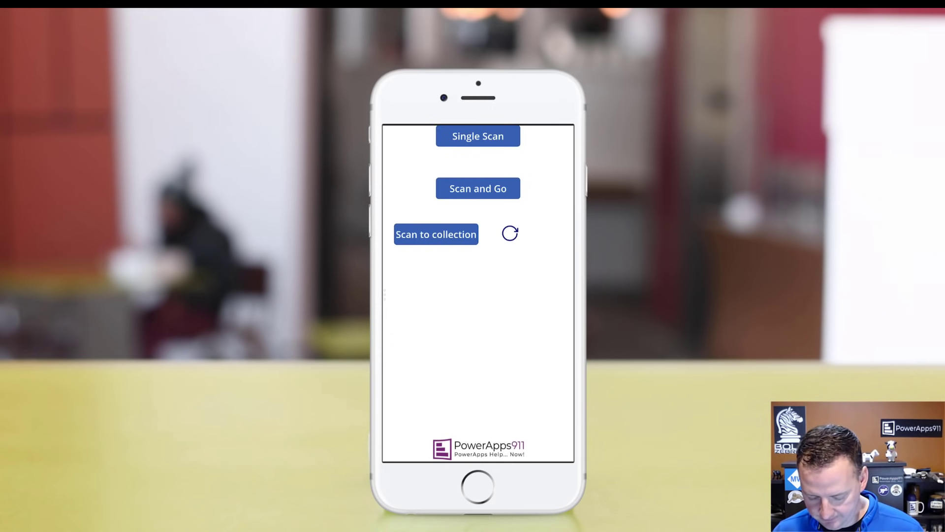
Step: Test Single Scan ('Barcode test works') and Scan and Go's website on the phone, then return to PowerApps
click(479, 136)
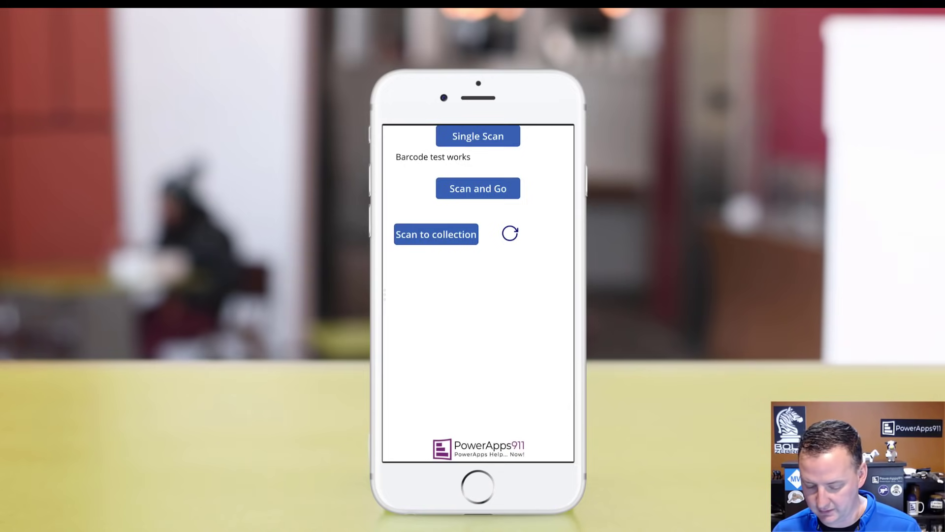
click(478, 188)
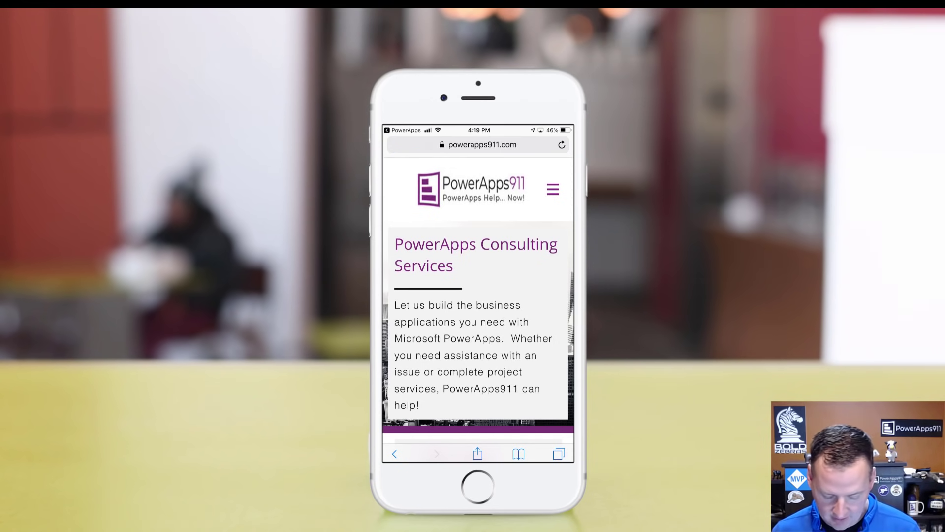
double_click(421, 322)
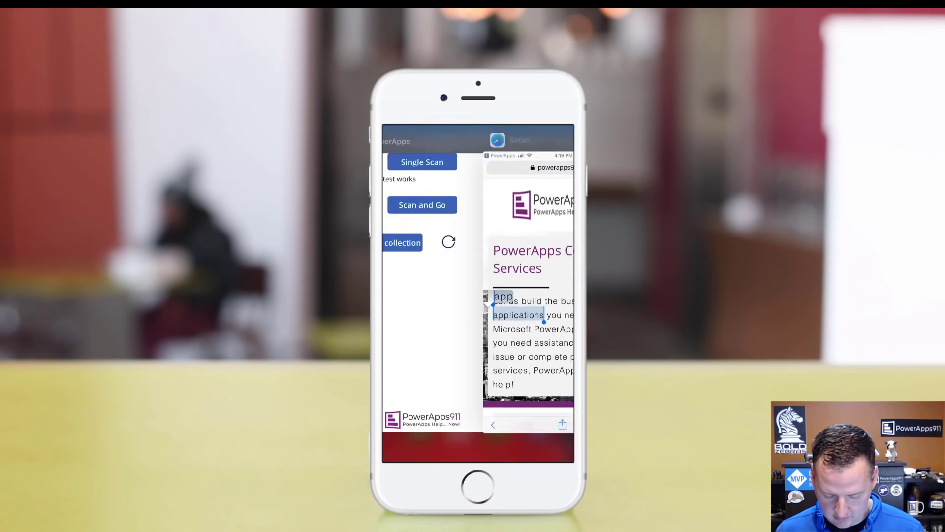
click(495, 296)
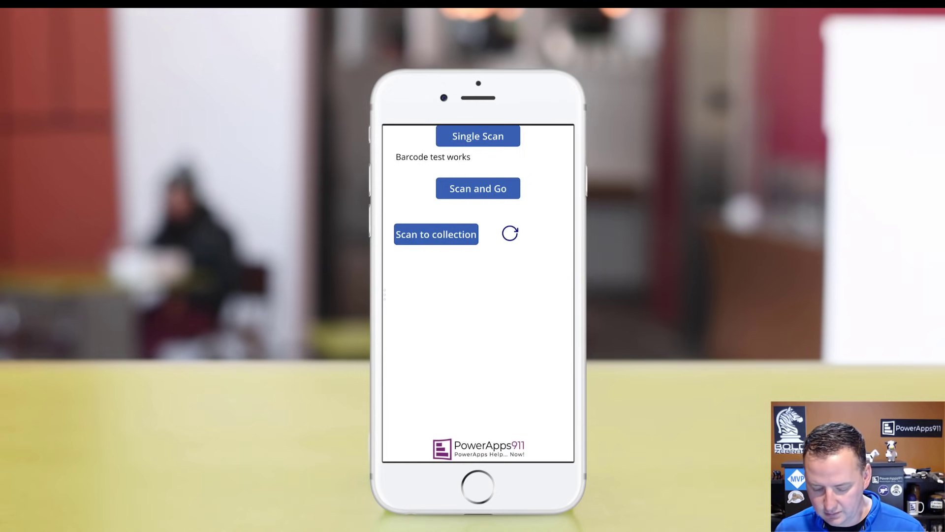
Step: Scan three more codes into the collection, then single-scan the abc xyz code
click(436, 234)
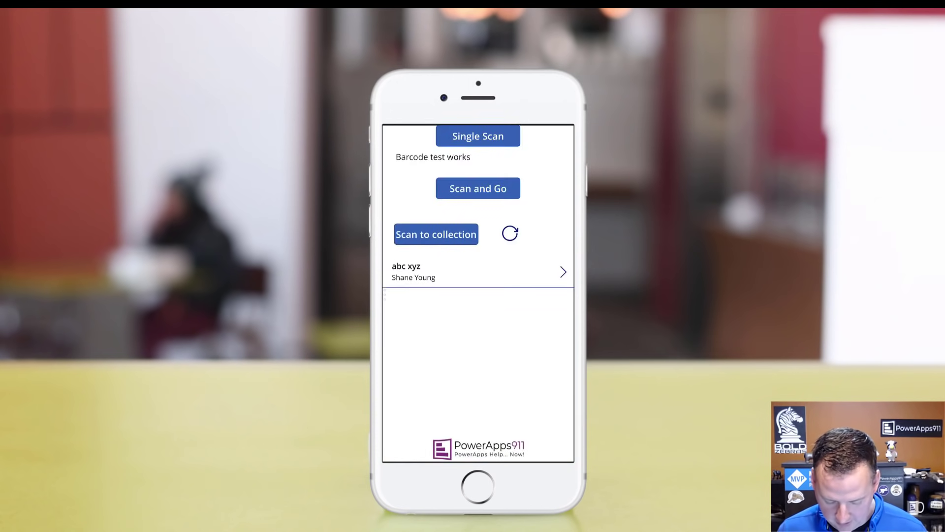
click(436, 234)
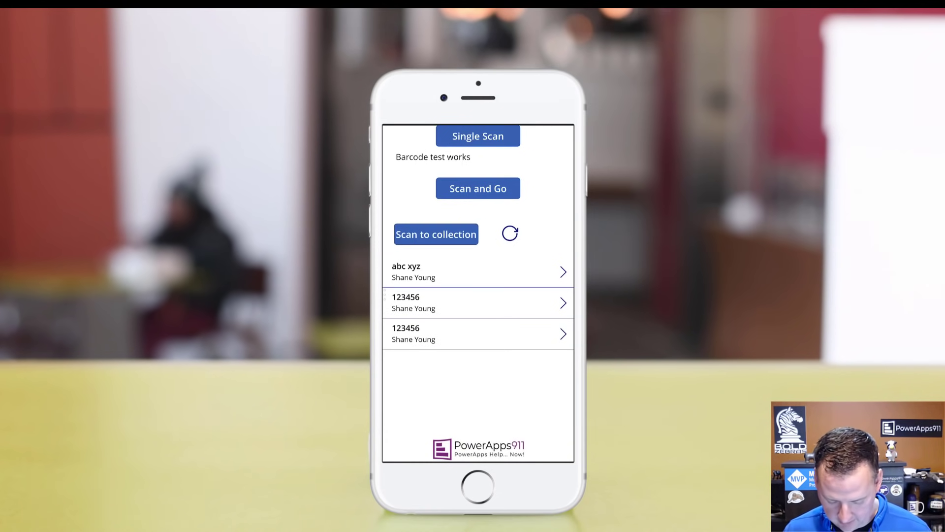
click(436, 234)
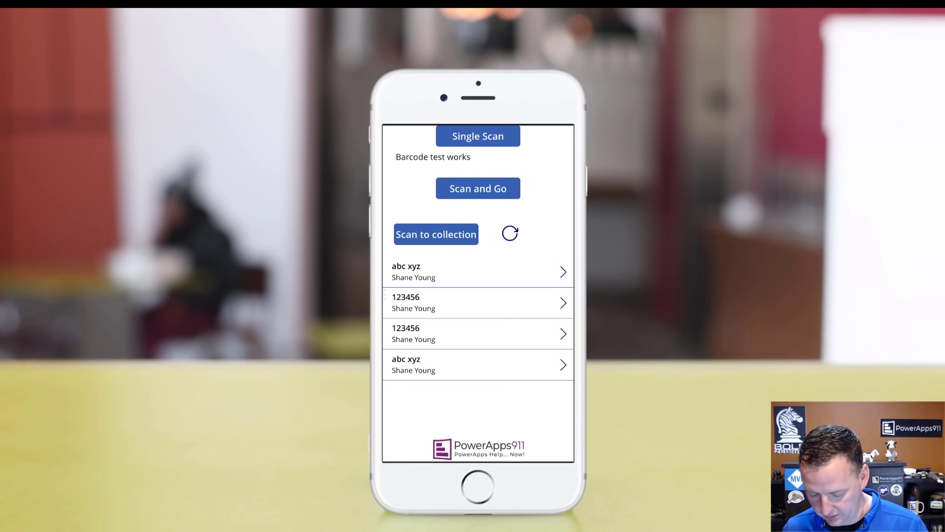
click(478, 136)
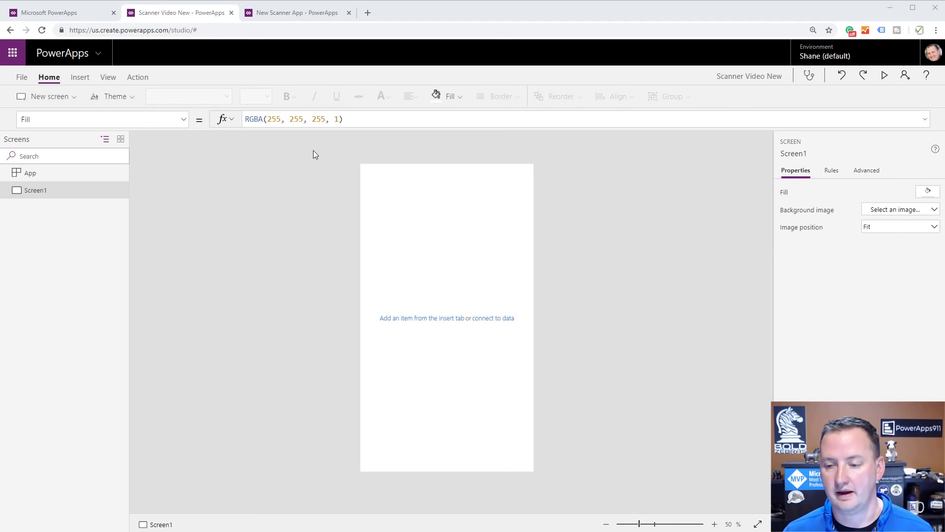
Step: Show the Insert options for the empty Screen1 of Scanner Video New
click(80, 78)
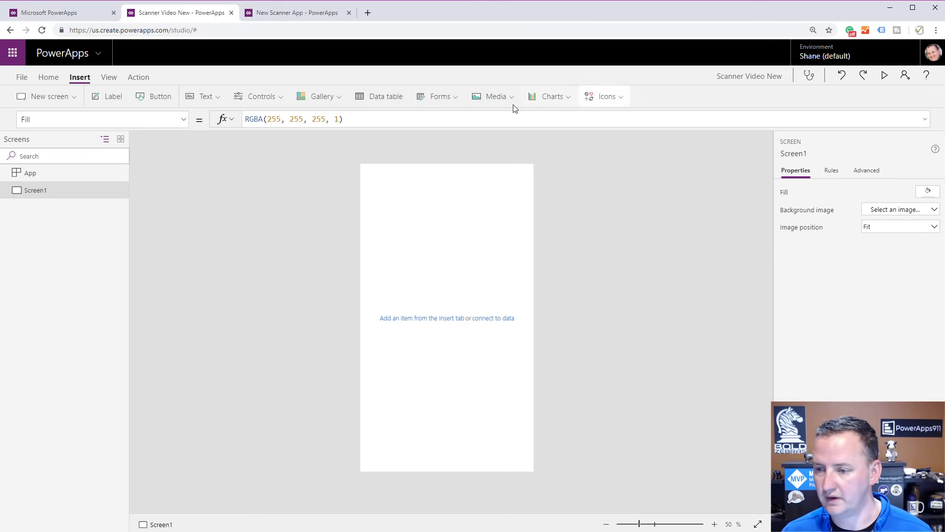
Step: Add a barcode scanner from Media to Screen1 and pick its OnScan property
click(503, 104)
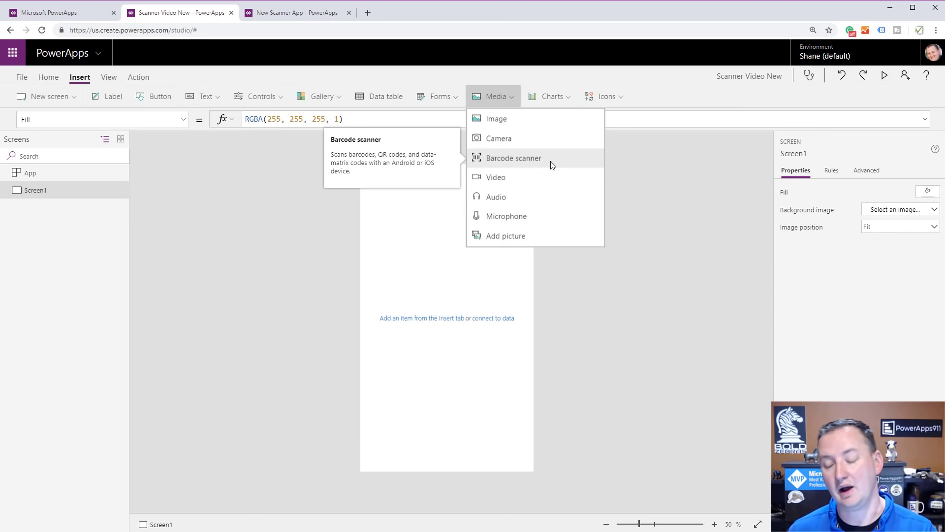
click(528, 162)
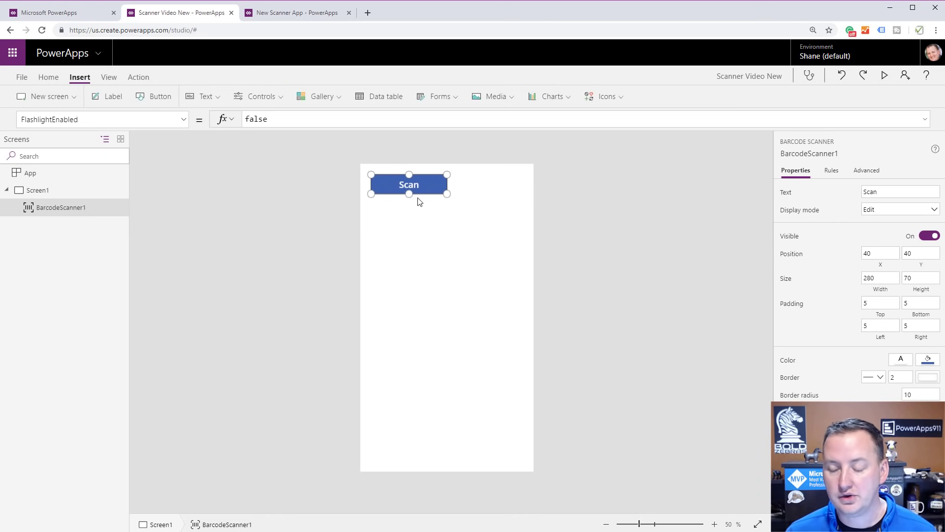
click(183, 119)
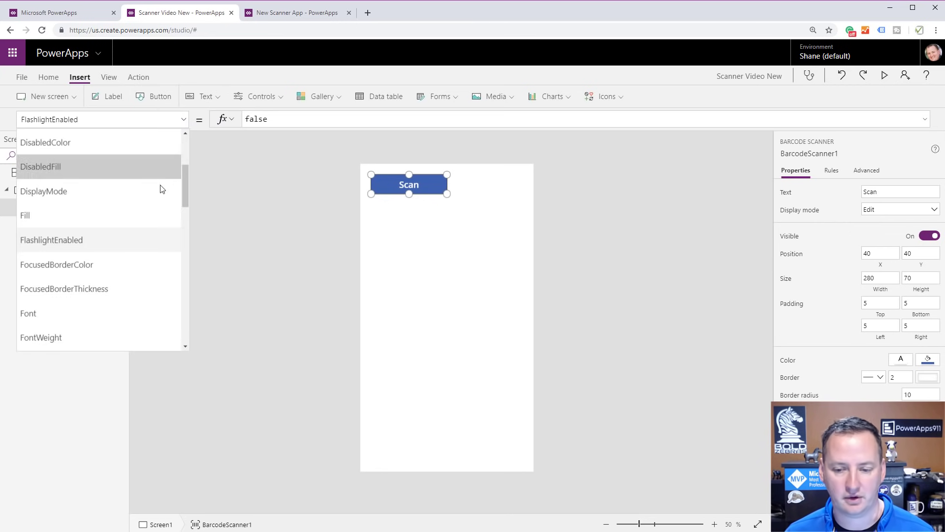
scroll(109, 259, down, 3)
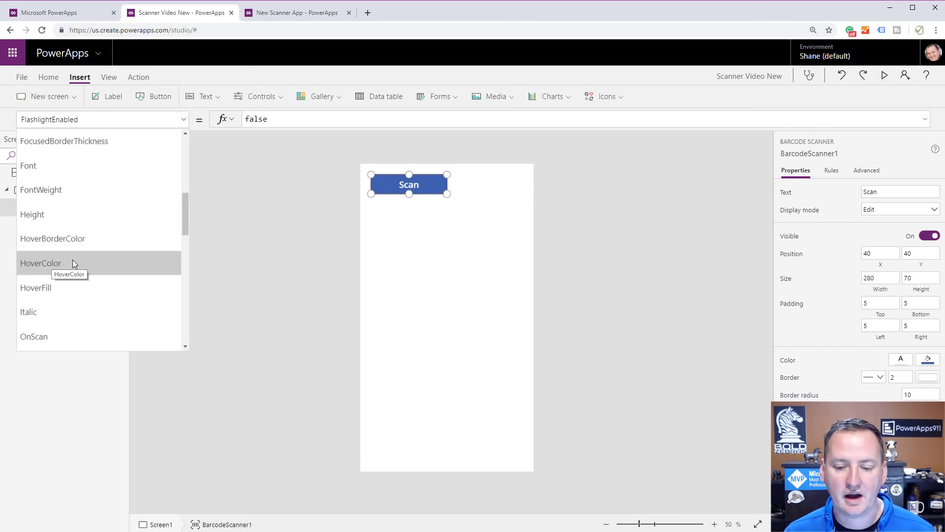
scroll(74, 261, down, 2)
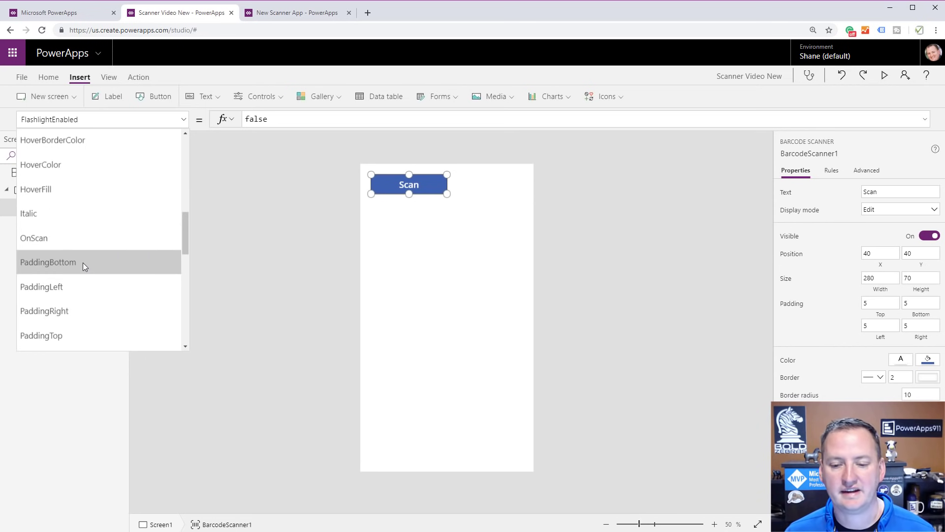
click(97, 240)
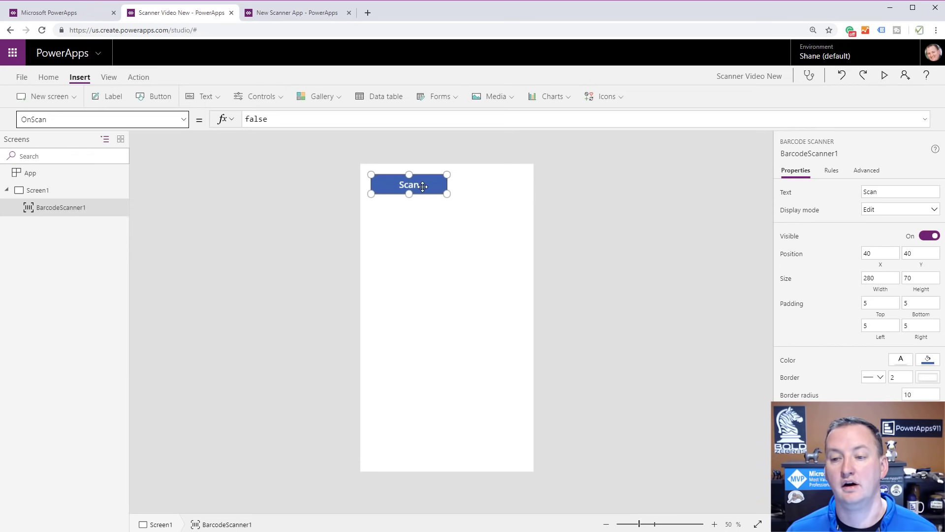
Step: Replace OnScan's false with Set(varSingleScan, BarcodeScanner1.Value)
click(301, 118)
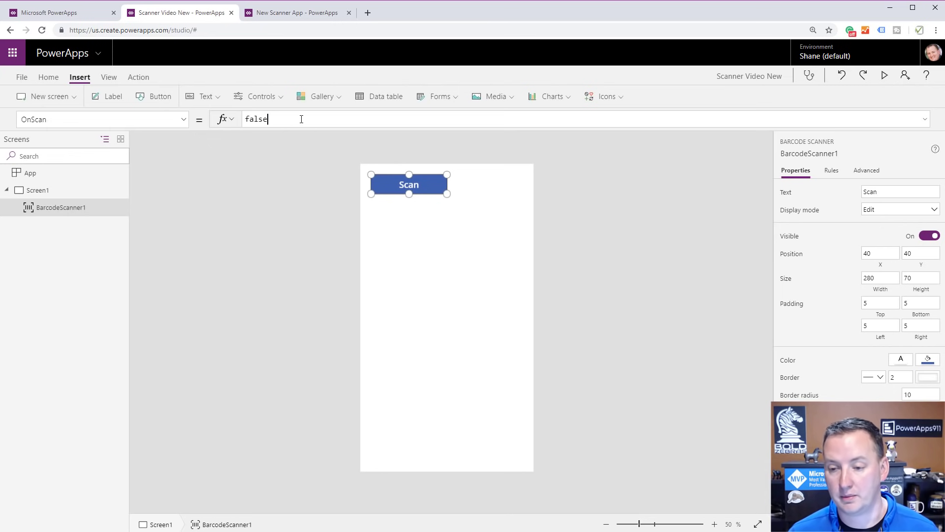
key(ctrl+a)
text(S)
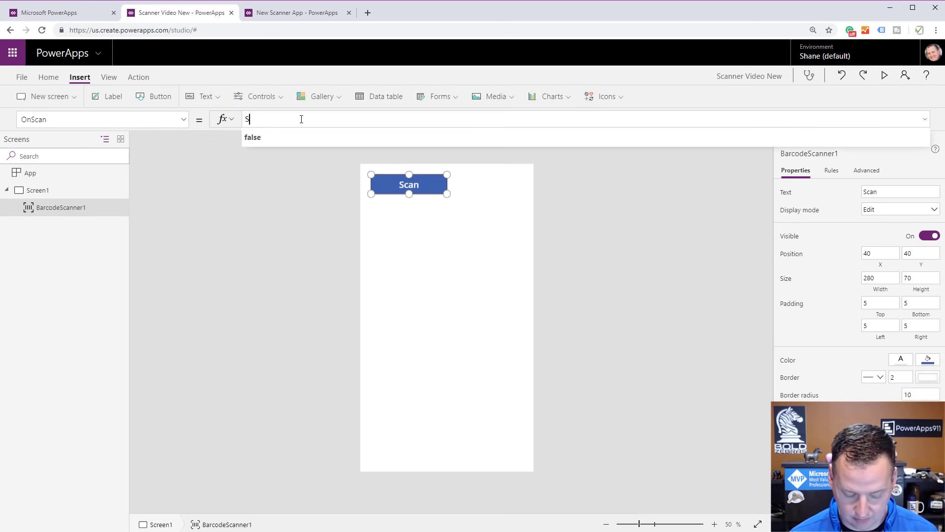
text(et(var)
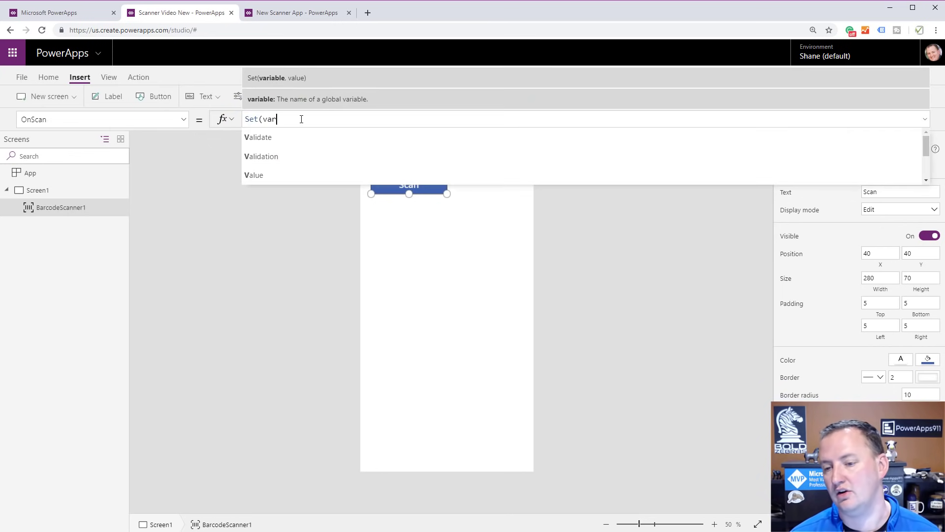
text(Single)
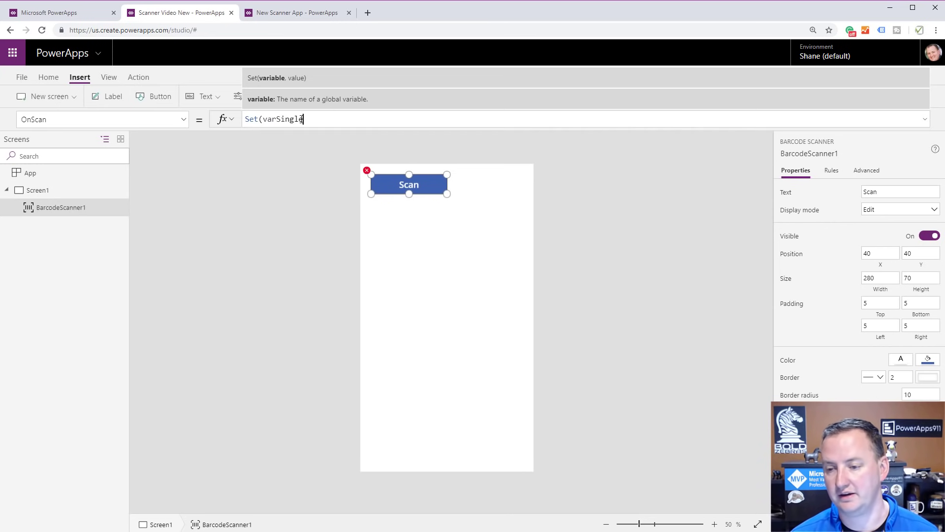
text(Scan, )
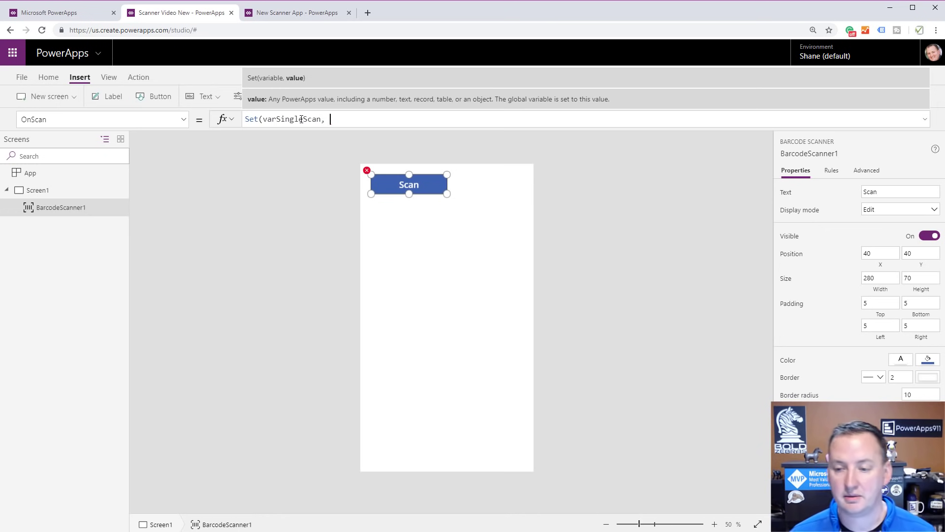
text(barc)
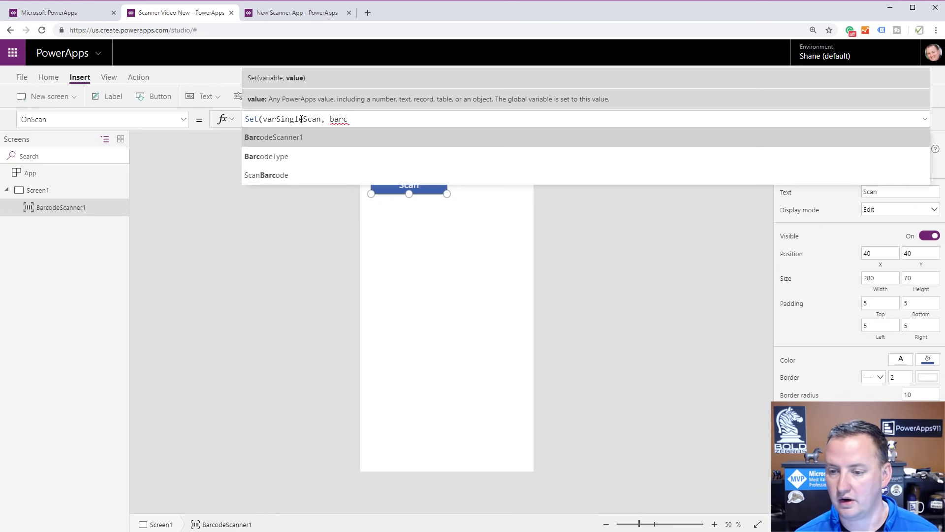
key(Tab)
text(.)
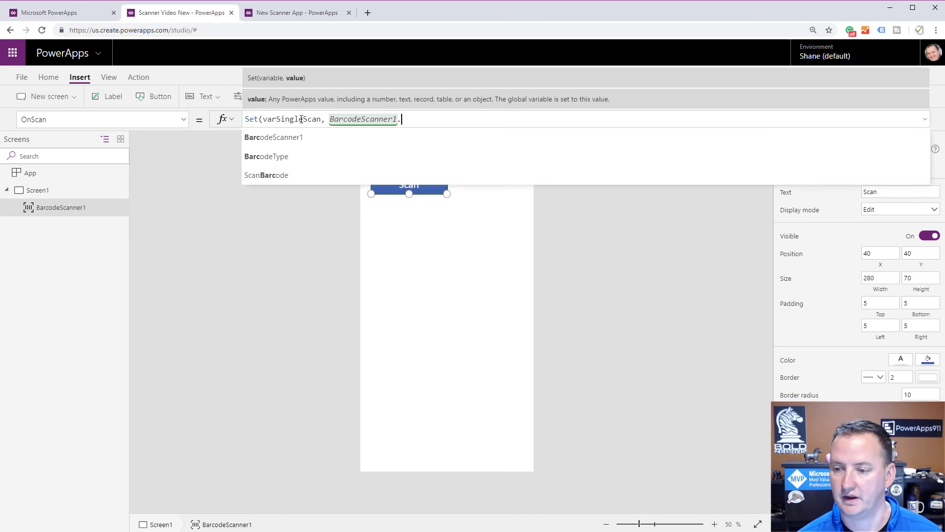
key(Tab)
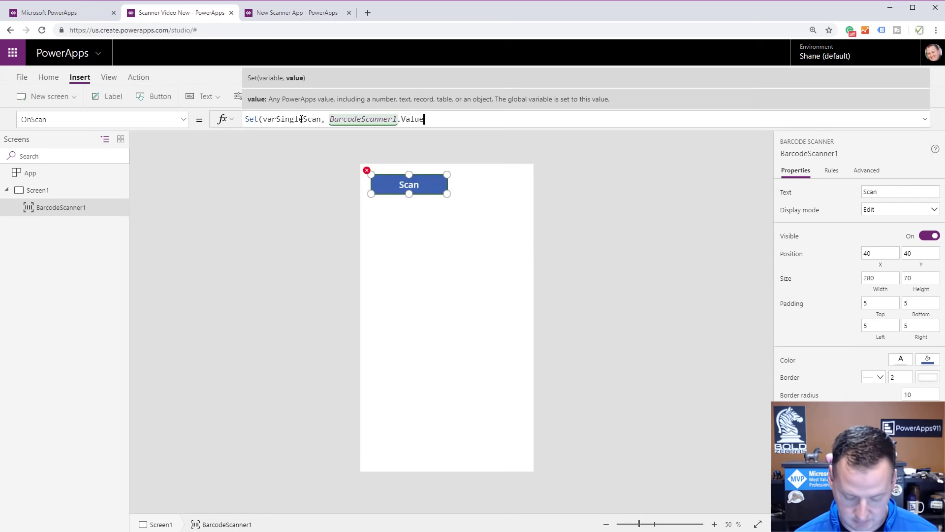
text())
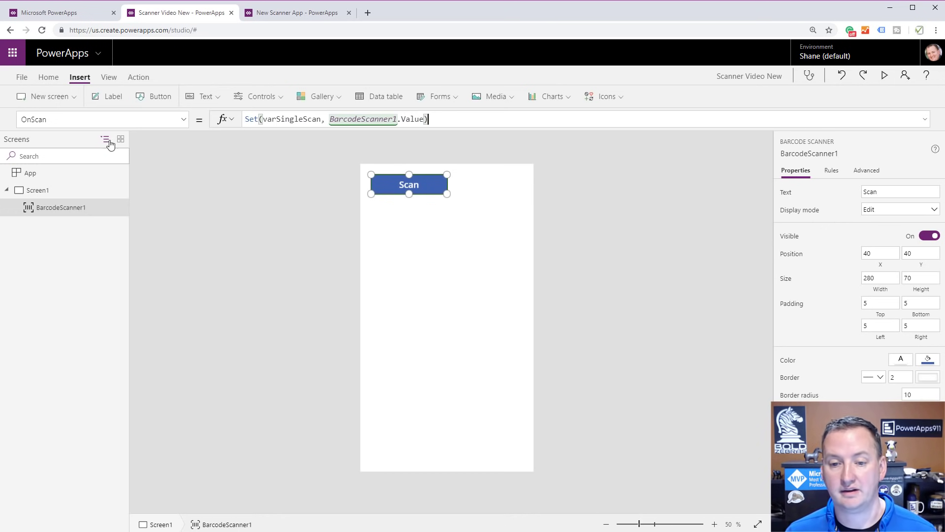
Step: Place Label1 under the Scan button with its Text set to BarcodeScanner1.Value
click(114, 98)
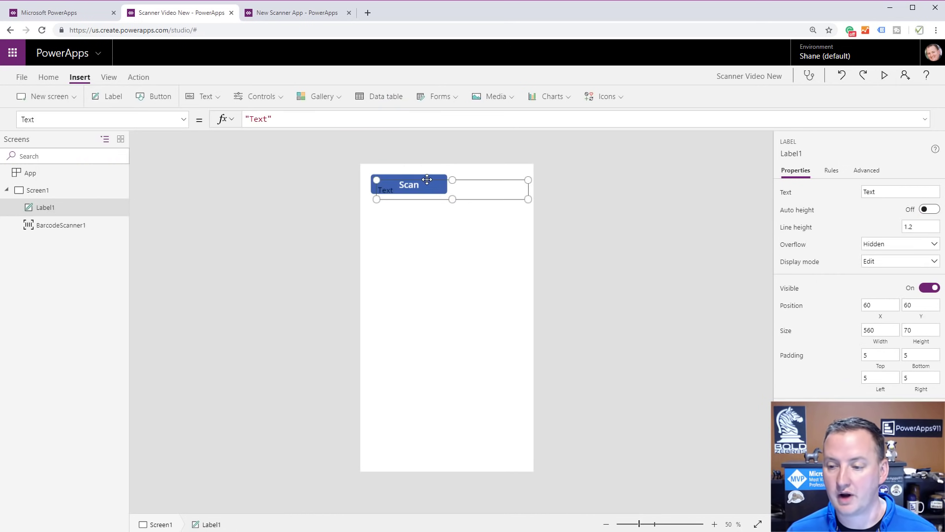
drag(427, 180, 421, 204)
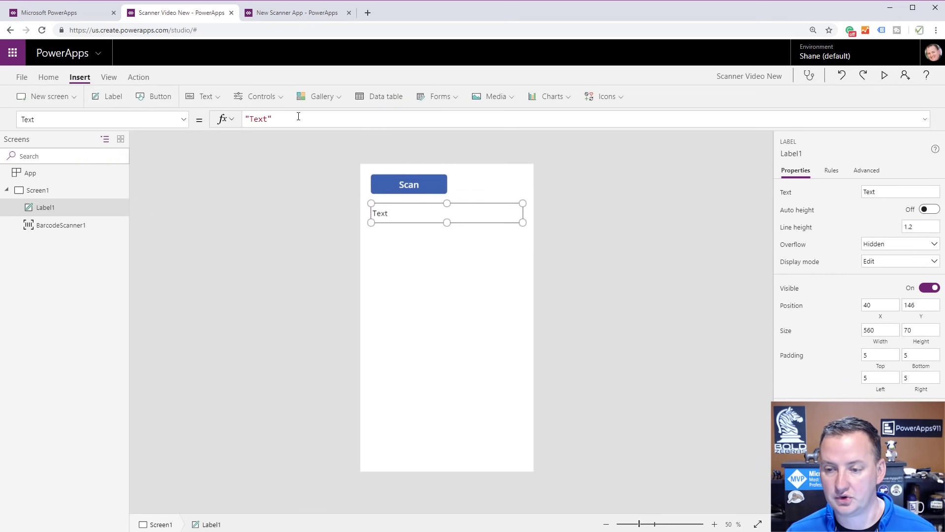
drag(297, 121, 235, 125)
text(barcdo)
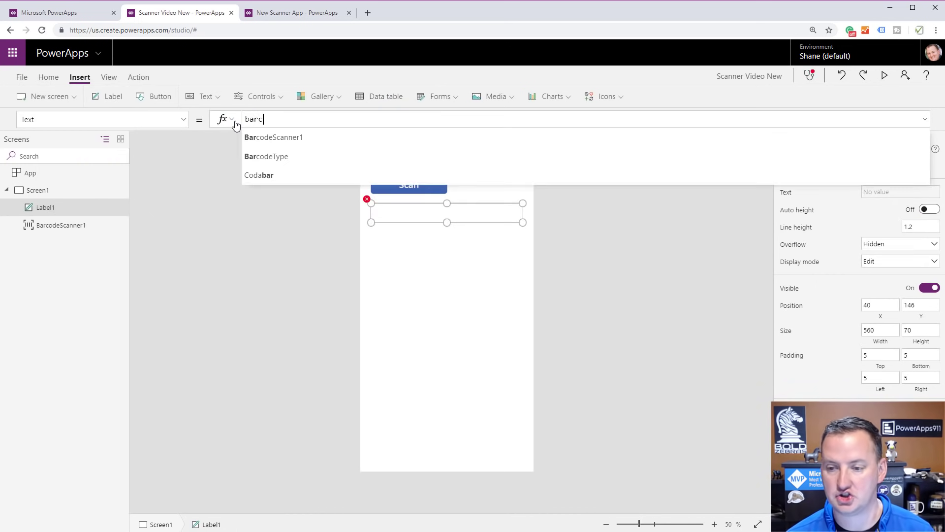
key(BackSpace)
key(BackSpace)
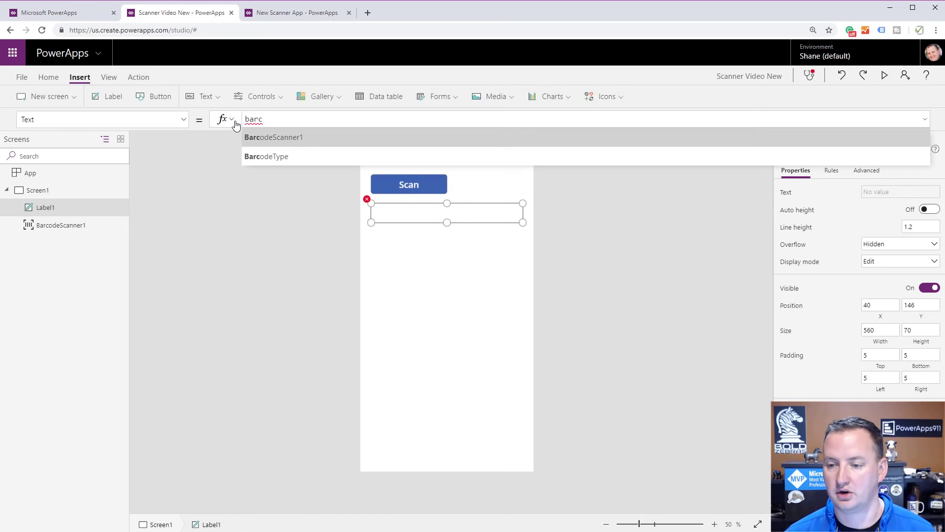
key(Tab)
text(.)
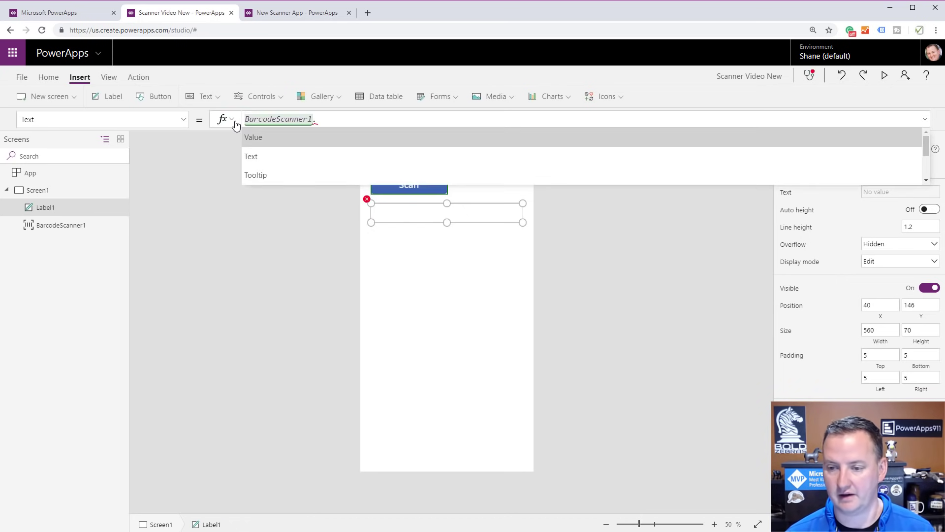
key(Tab)
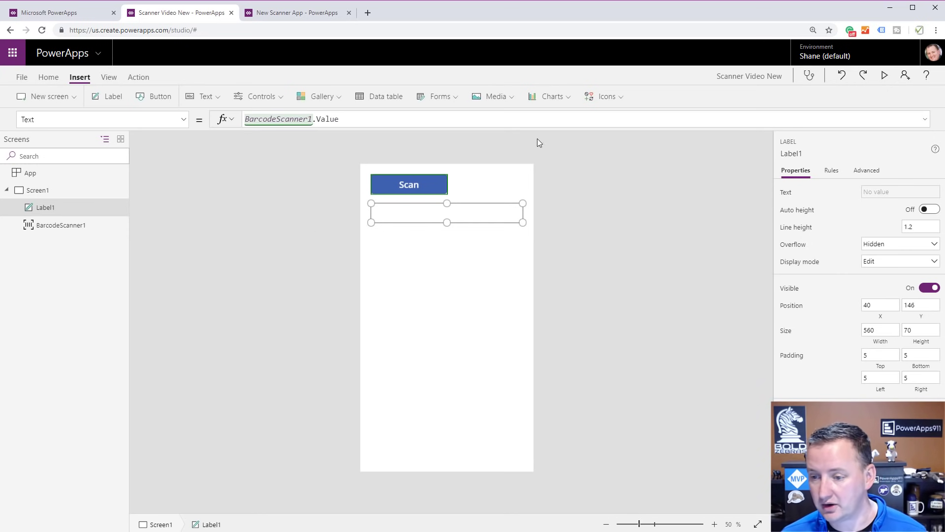
Step: Change BarcodeScanner1's button text from 'Scan' to 'Single Scan'
click(421, 185)
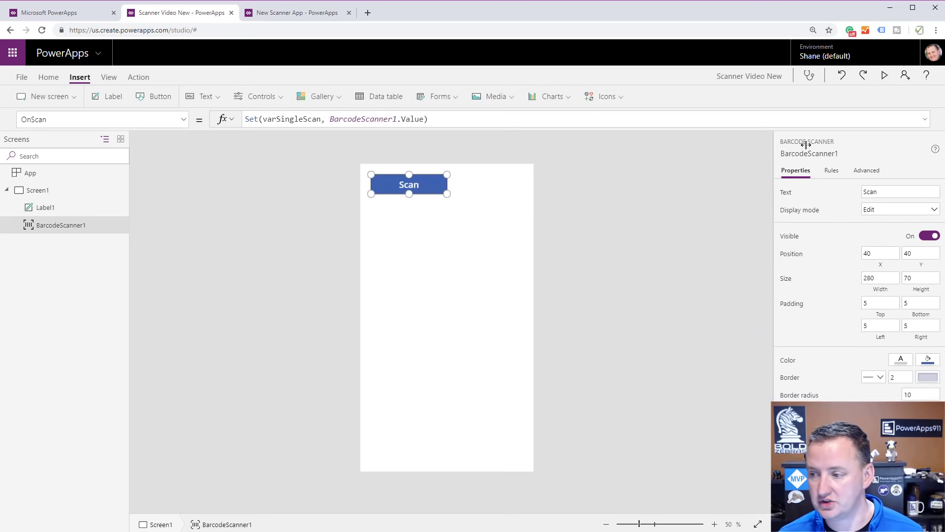
click(870, 192)
text(Single)
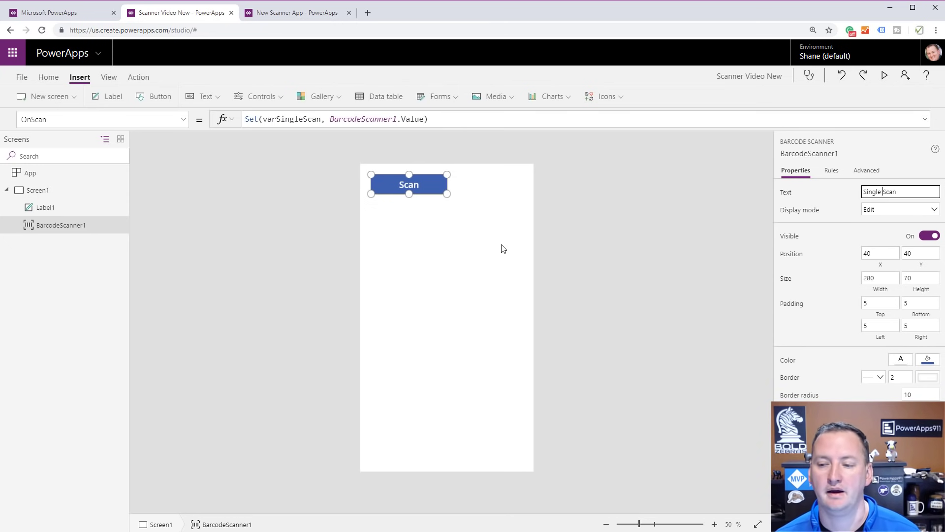
click(478, 252)
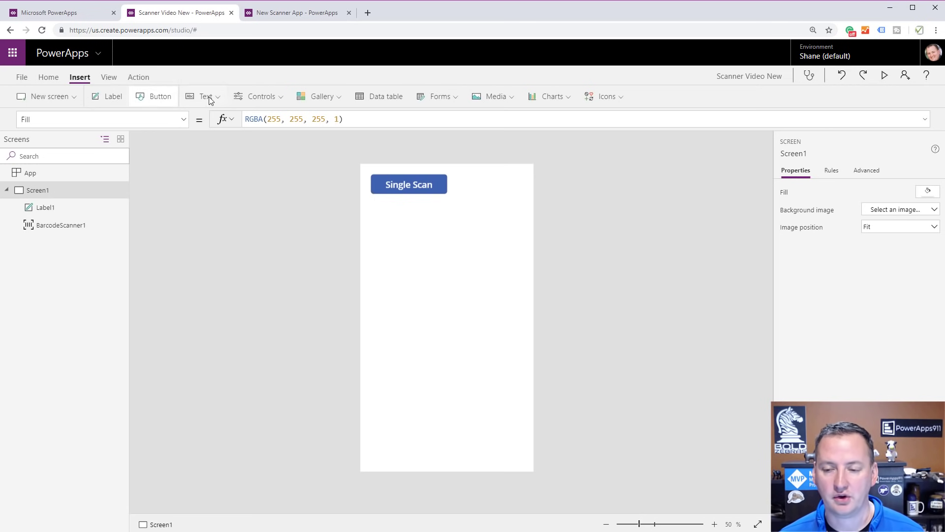
Step: Insert BarcodeScanner2 below Single Scan and set its text to 'Scan and Go'
click(510, 96)
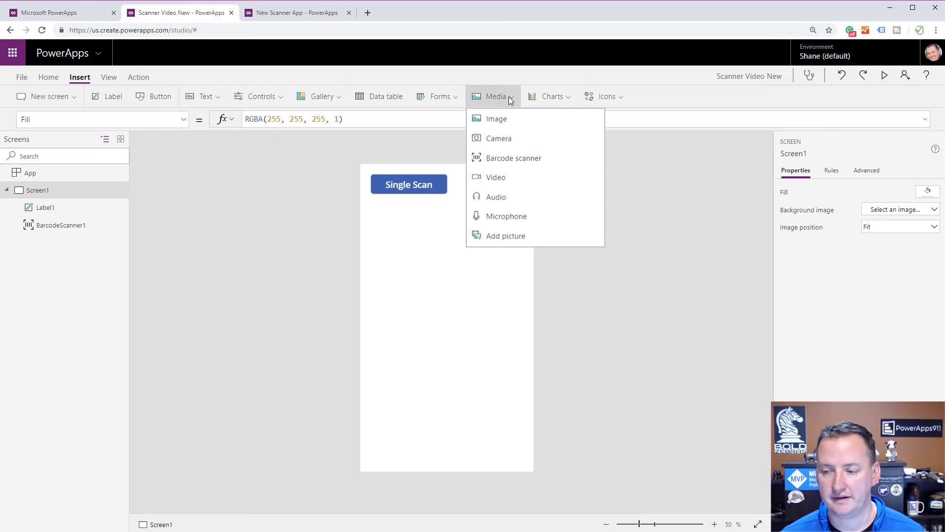
click(500, 160)
drag(397, 186, 389, 217)
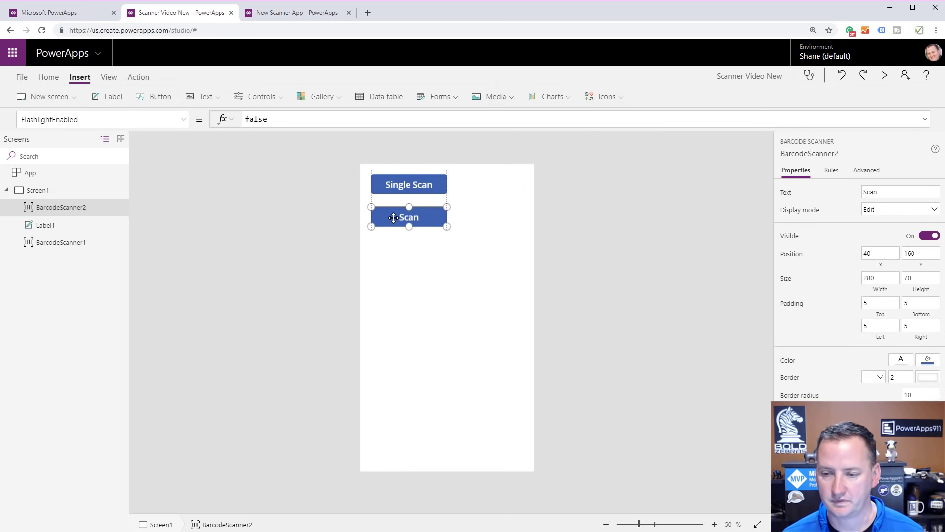
click(889, 196)
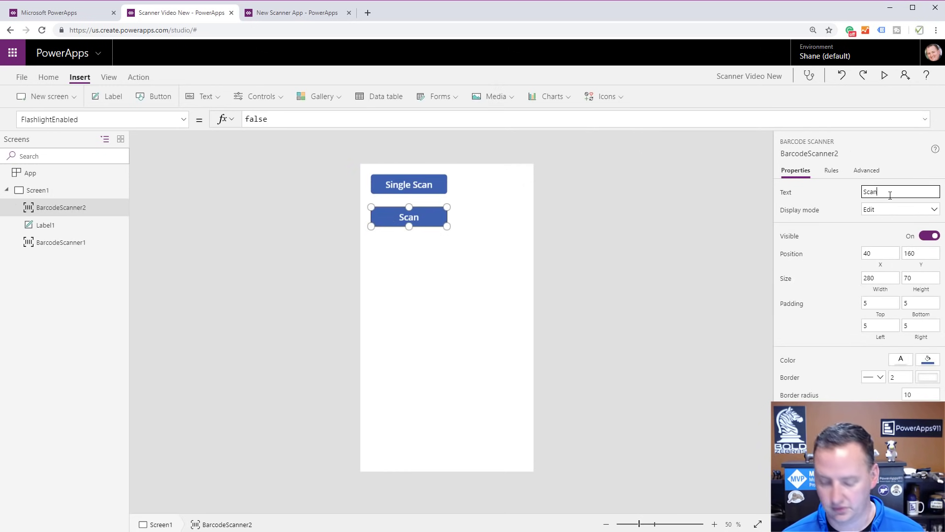
text(and Go)
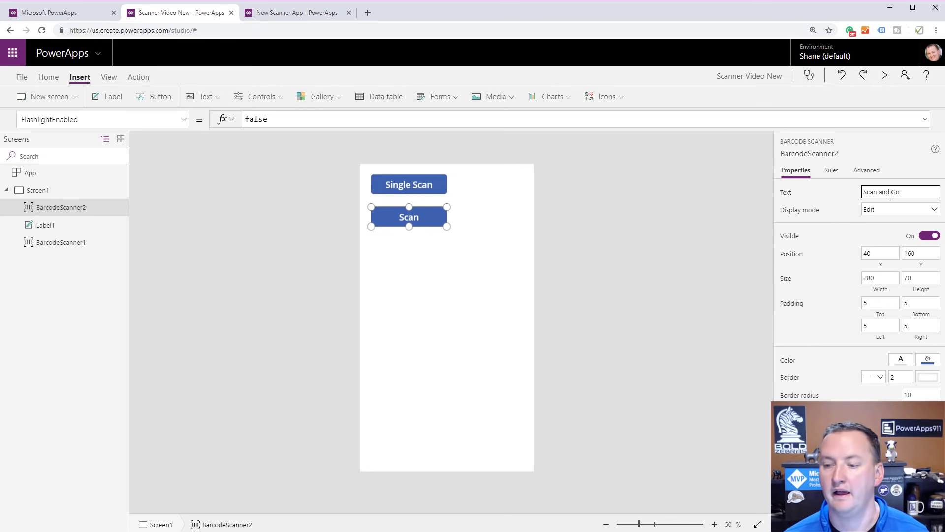
click(453, 258)
click(418, 216)
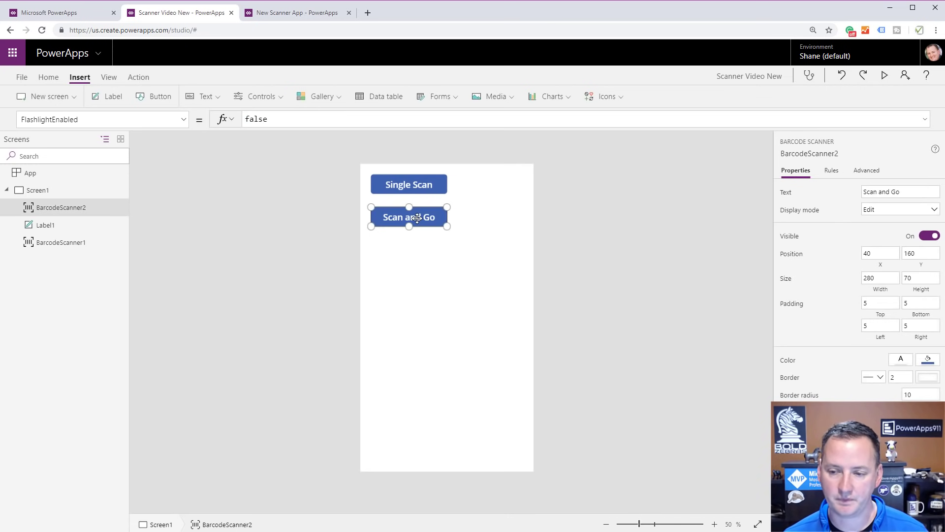
Step: Replace Scan and Go's OnScan false value with Launch(BarcodeScanner2.Value)
click(186, 127)
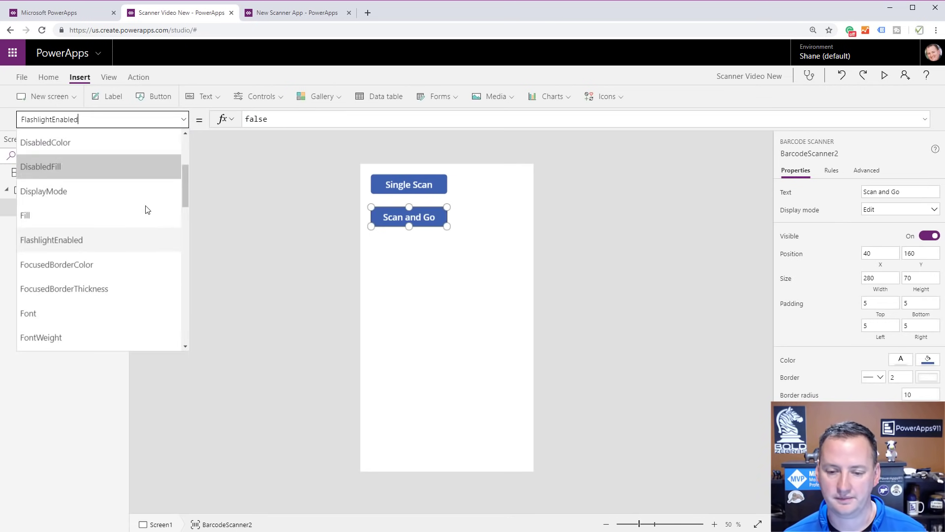
scroll(98, 268, down, 4)
click(59, 287)
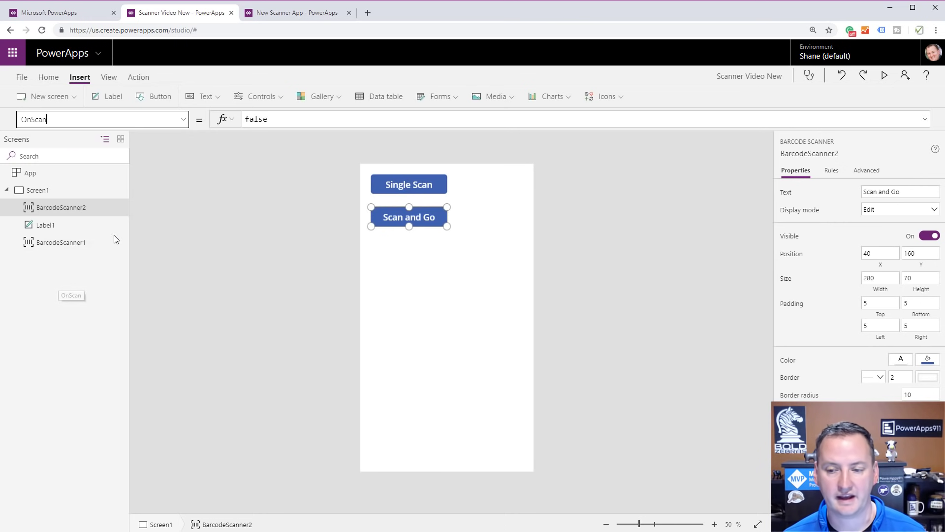
click(289, 122)
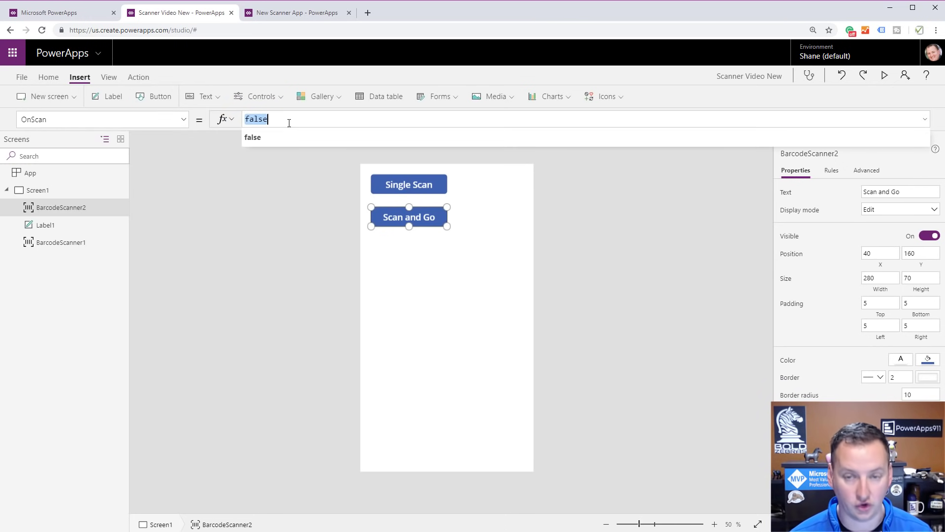
text(Launch()
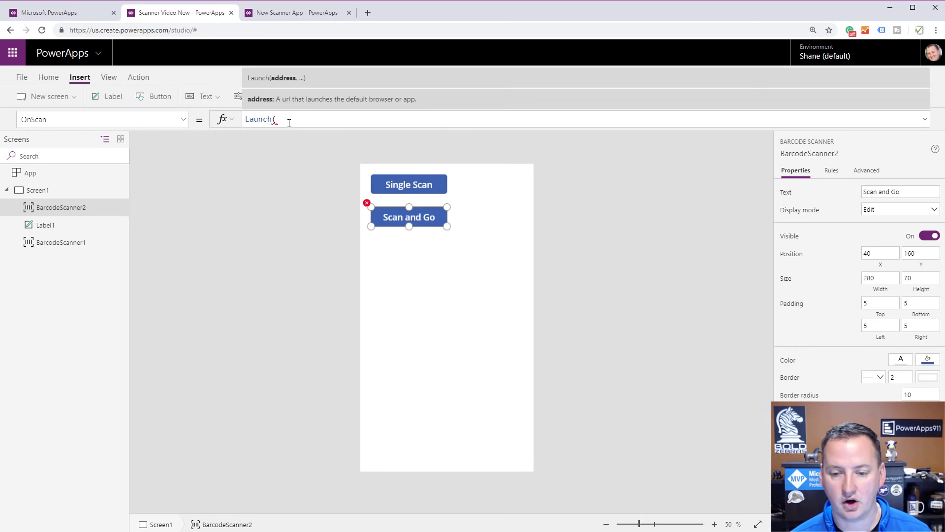
text(bar)
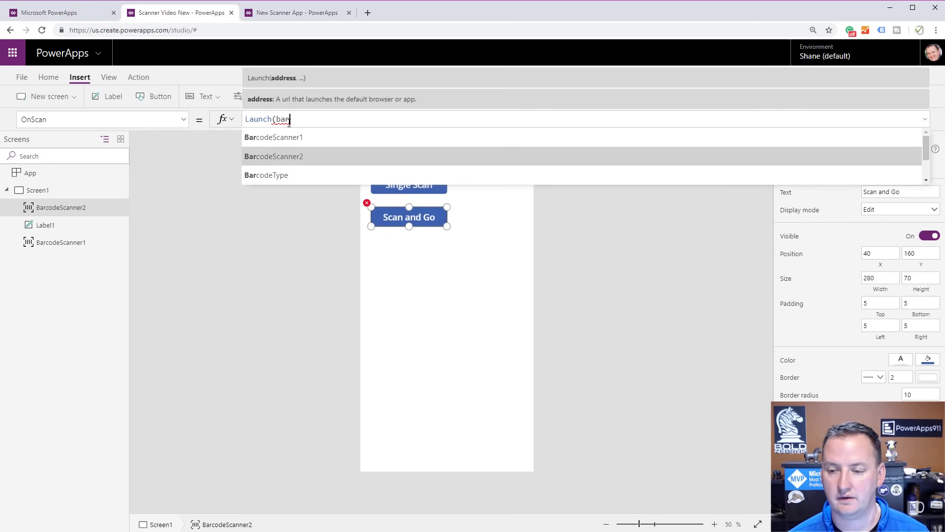
key(Tab)
text(.)
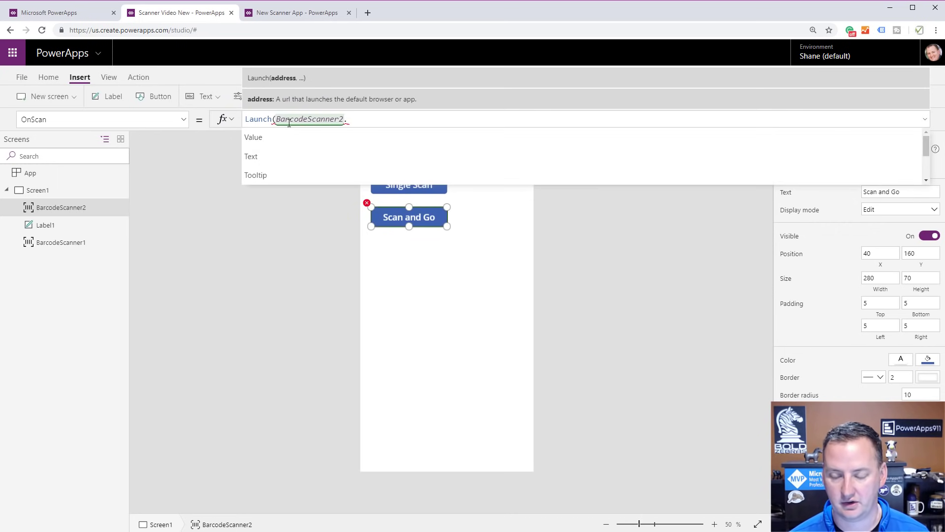
text(v)
key(Tab)
text())
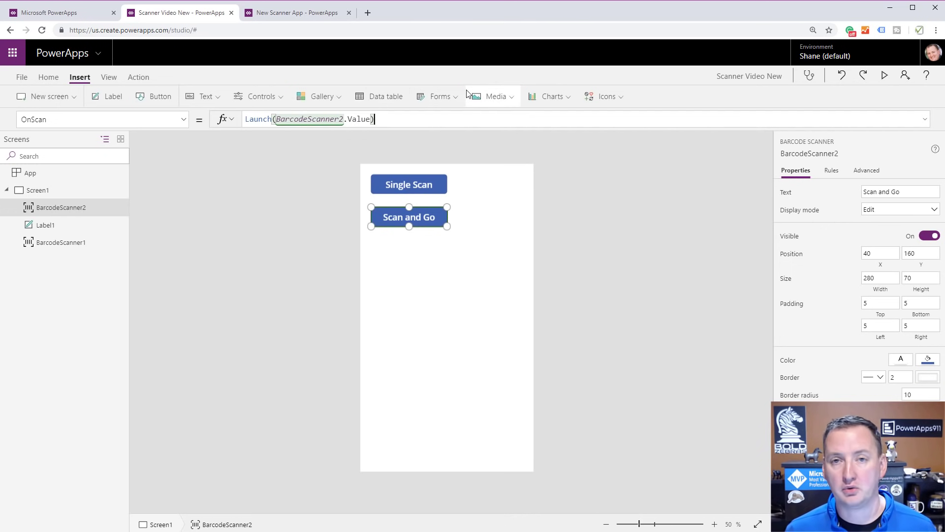
Step: Insert BarcodeScanner3 below Scan and Go with its text set to 'Scan and collect'
click(494, 98)
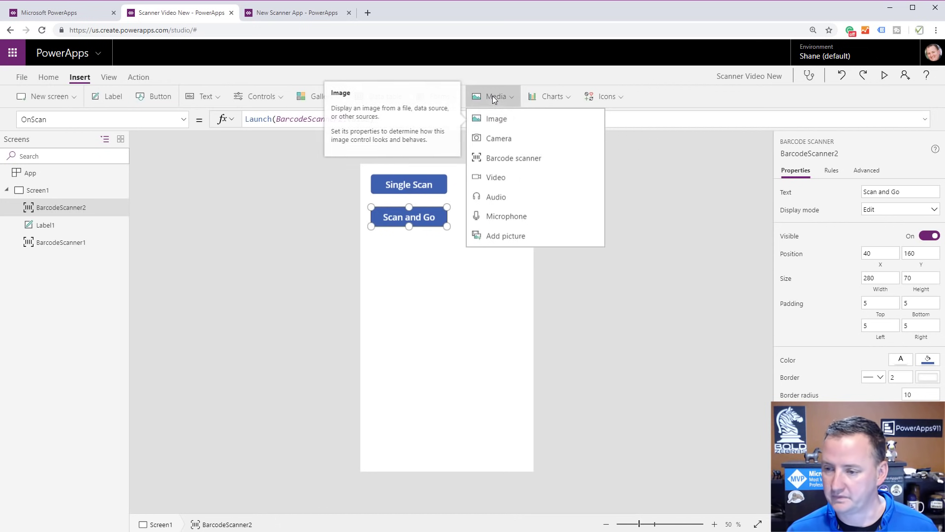
click(507, 158)
drag(417, 192, 415, 250)
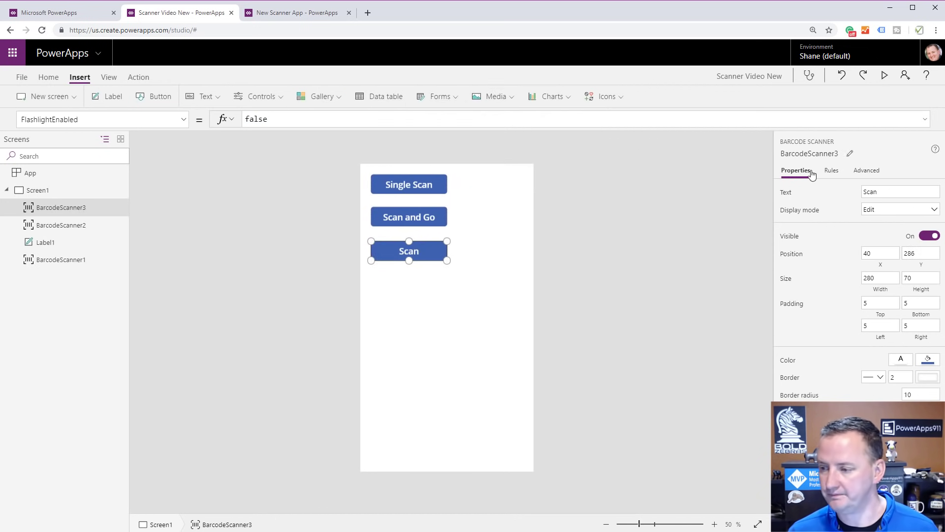
click(901, 193)
text(a)
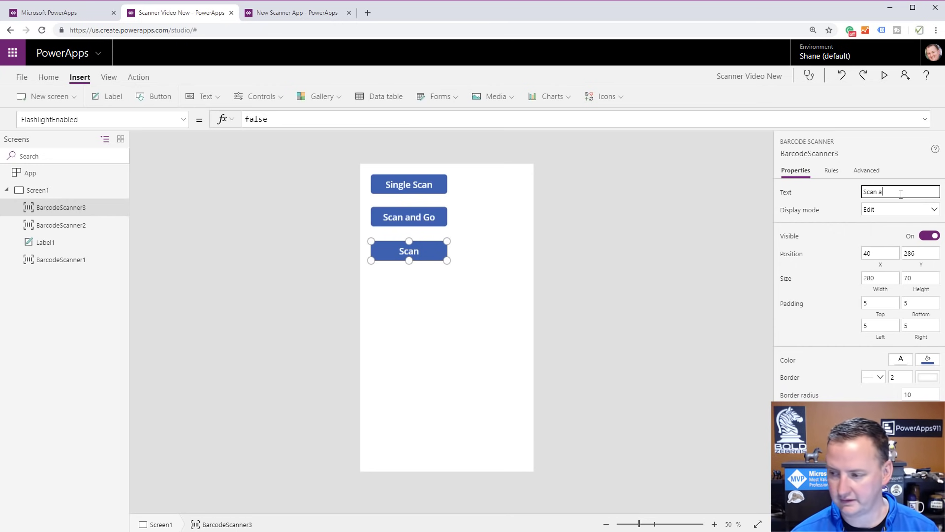
text(nd collect)
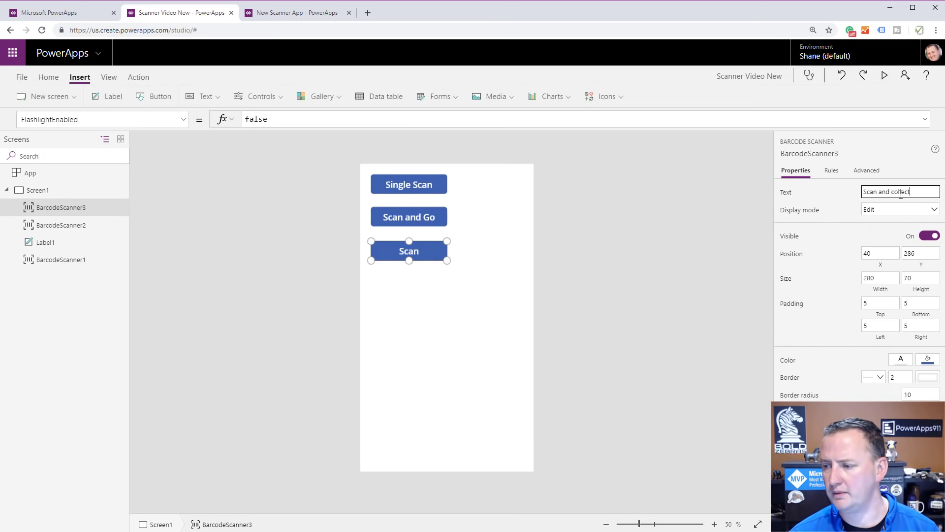
click(399, 298)
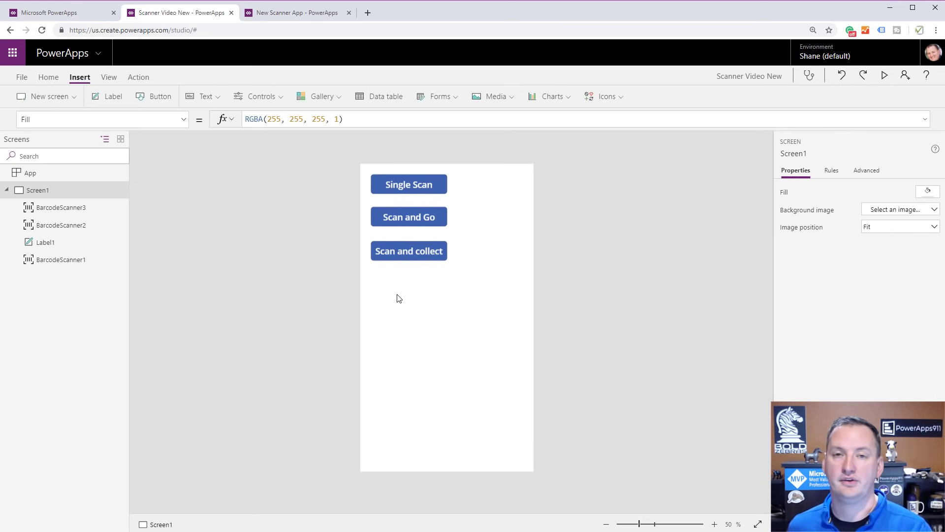
Step: Start Scan and collect's OnScan as Collect(collectMultiScan, {BarcodeInfo: BarcodeScanner3
click(408, 258)
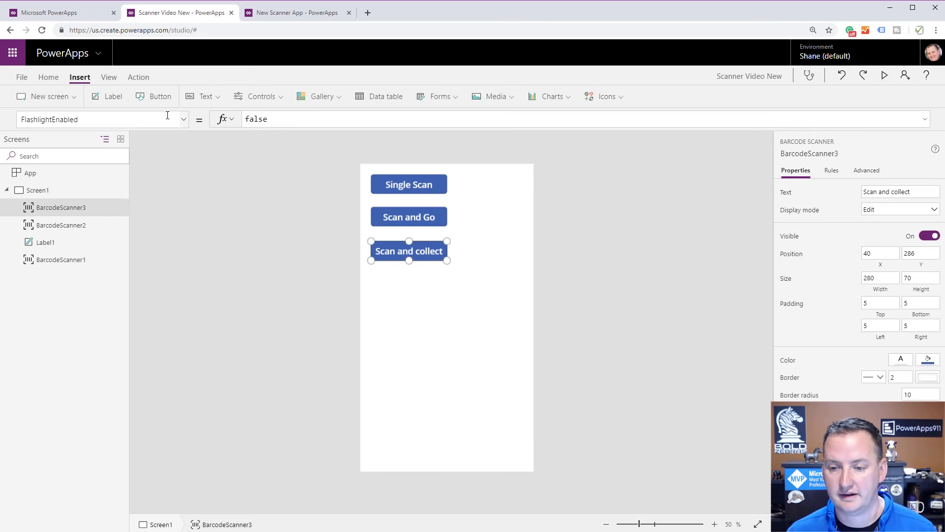
click(184, 119)
scroll(111, 228, down, 4)
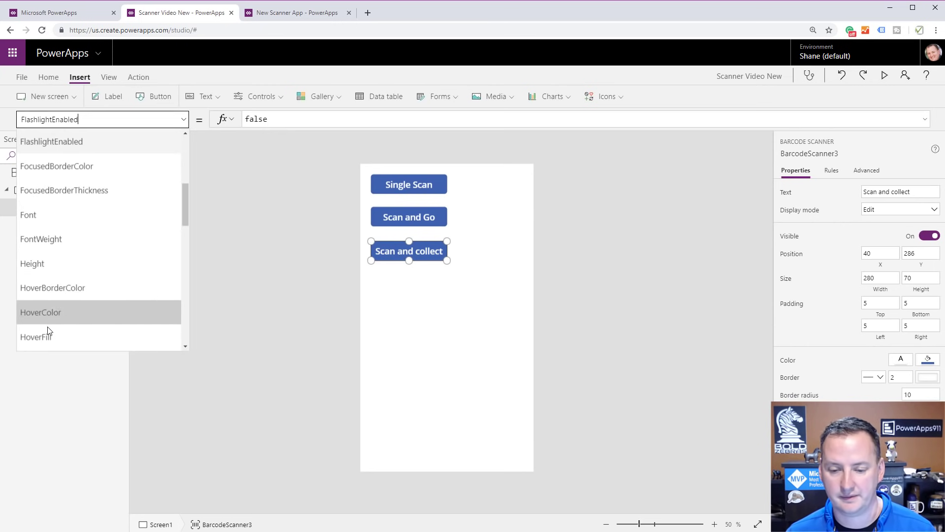
click(66, 290)
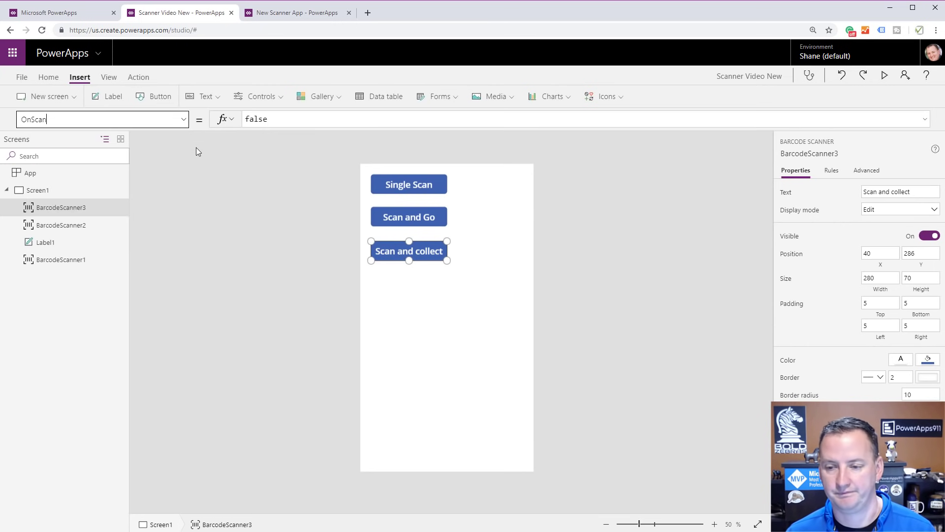
double_click(282, 122)
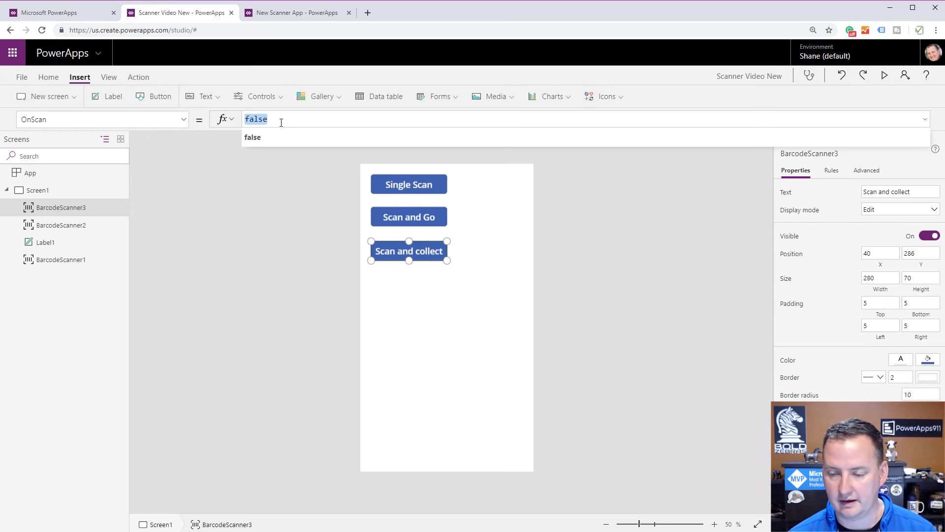
text(Collect()
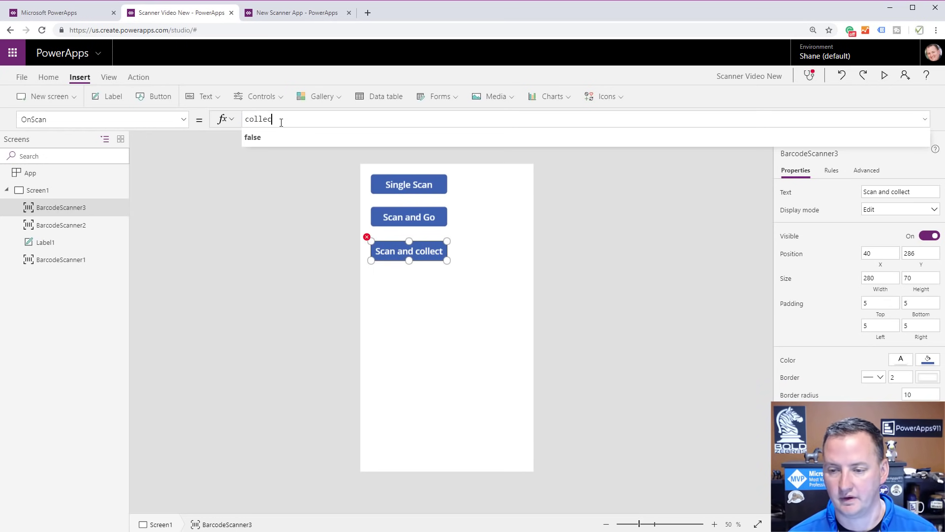
text(colle)
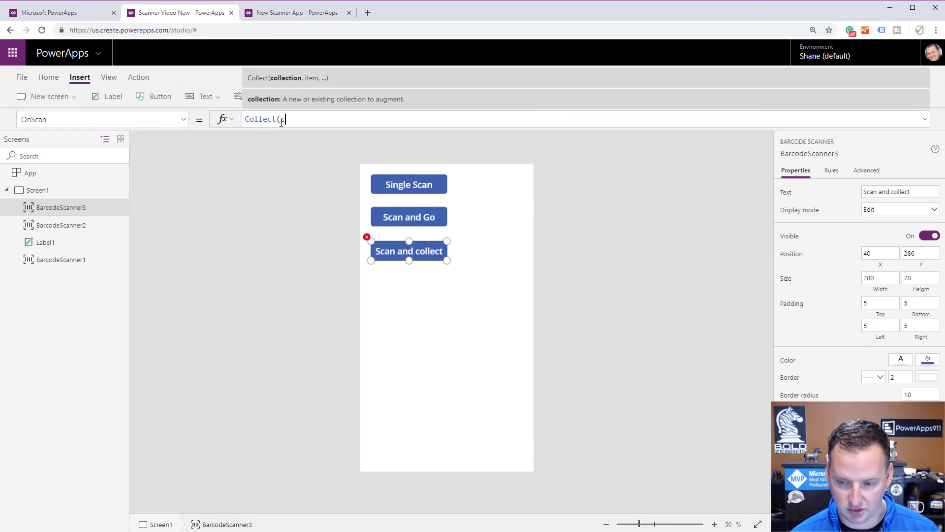
text(ct)
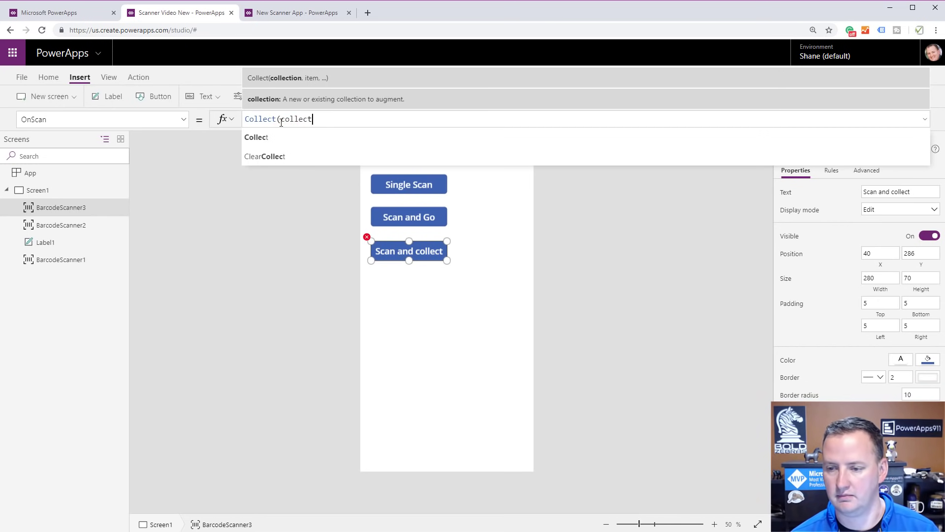
text(MultiScan, )
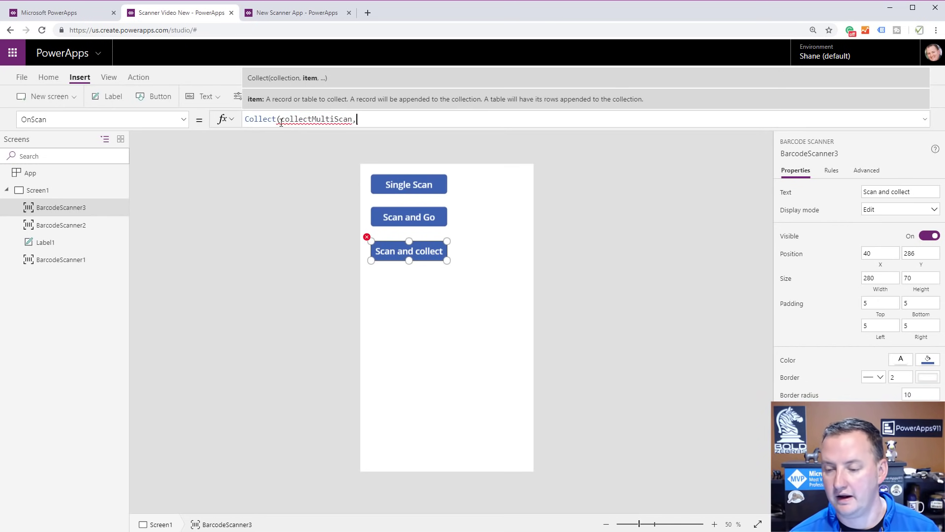
text({)
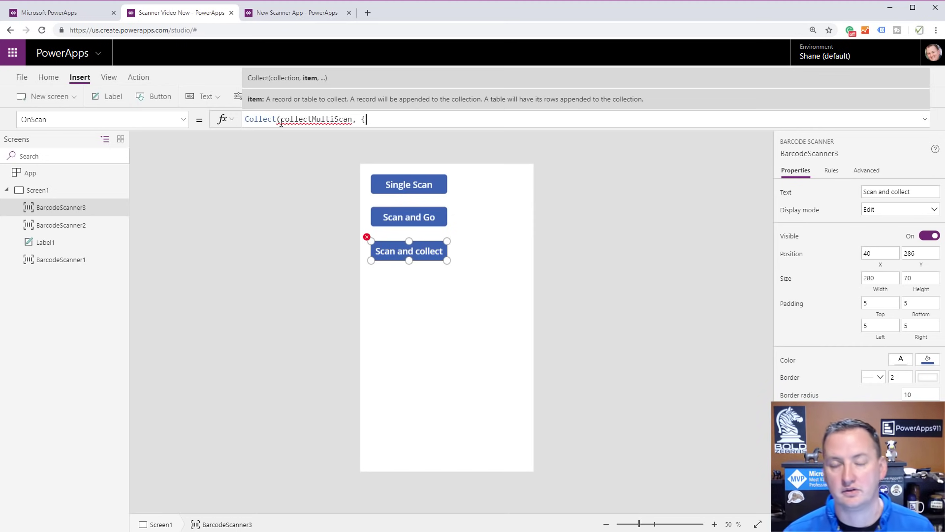
text(B)
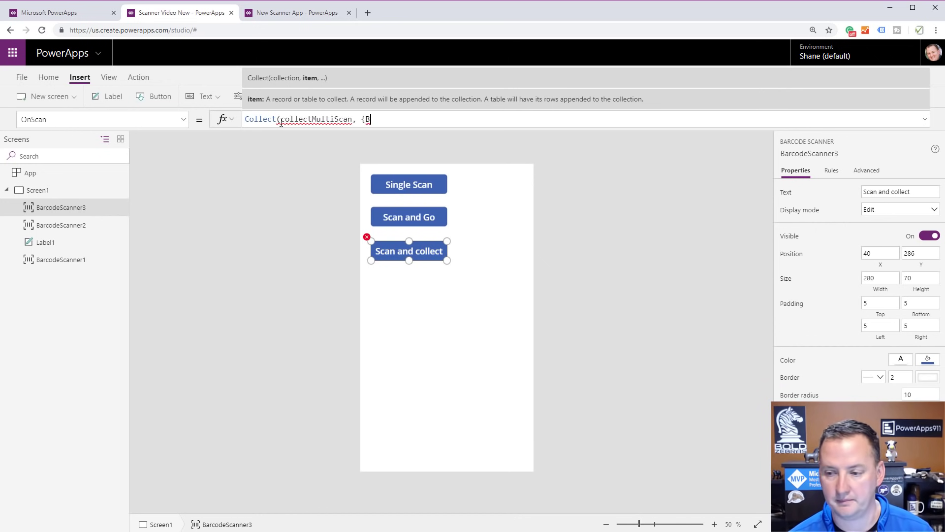
text(arcode)
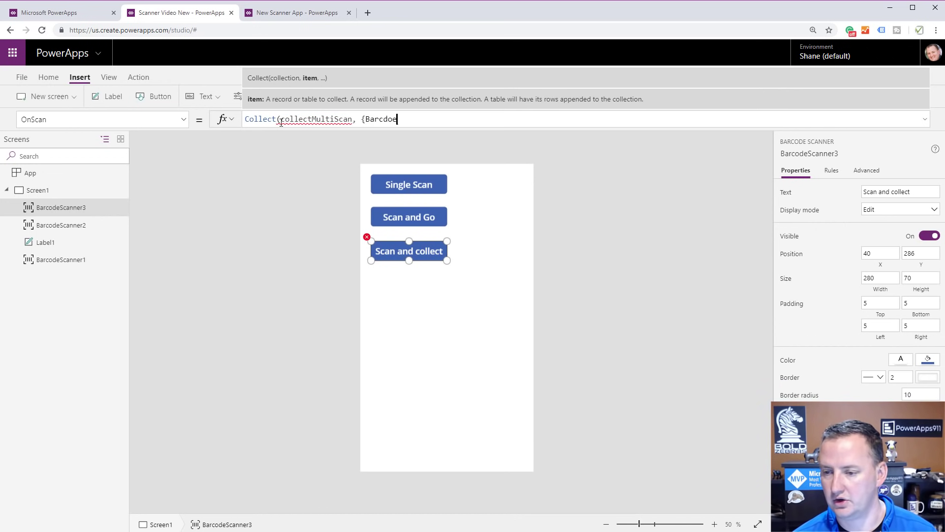
key(BackSpace)
key(BackSpace)
key(BackSpace)
text(odeInfo)
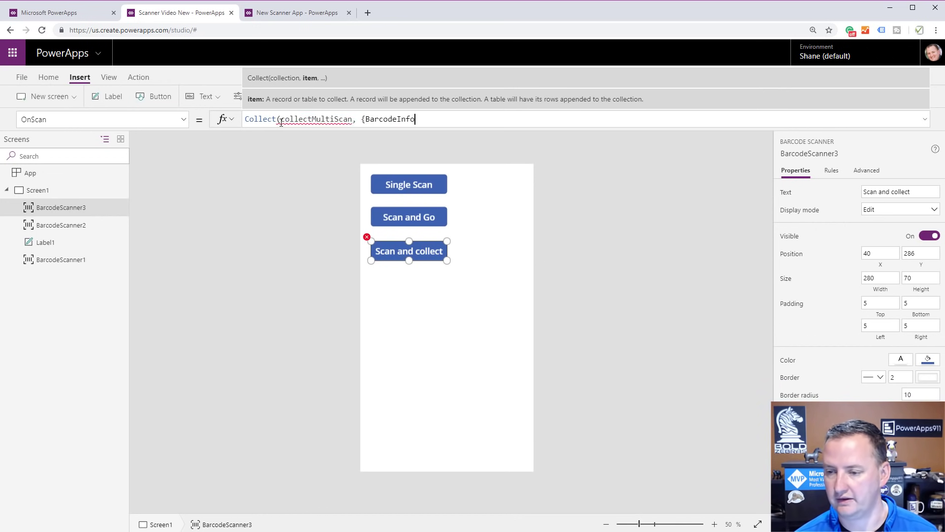
text(: ba)
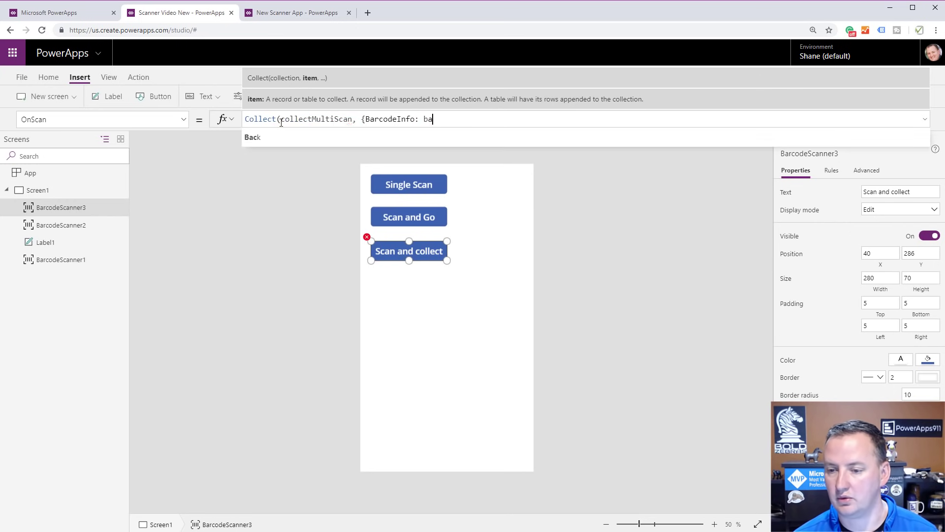
text(rc)
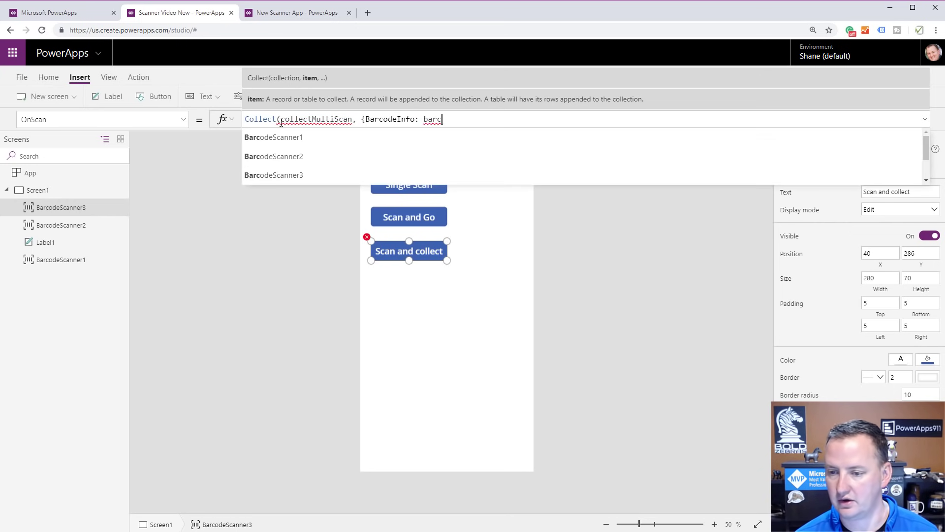
key(Down)
key(Down)
key(Tab)
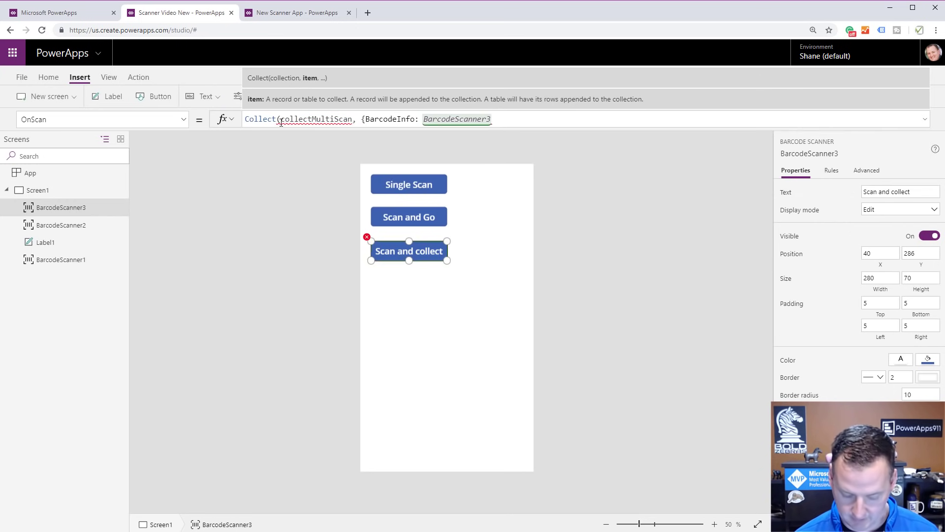
Step: Finish the record with .Value, WhoScanned: User().FullName and WhenScanned: Now()
text(.Value)
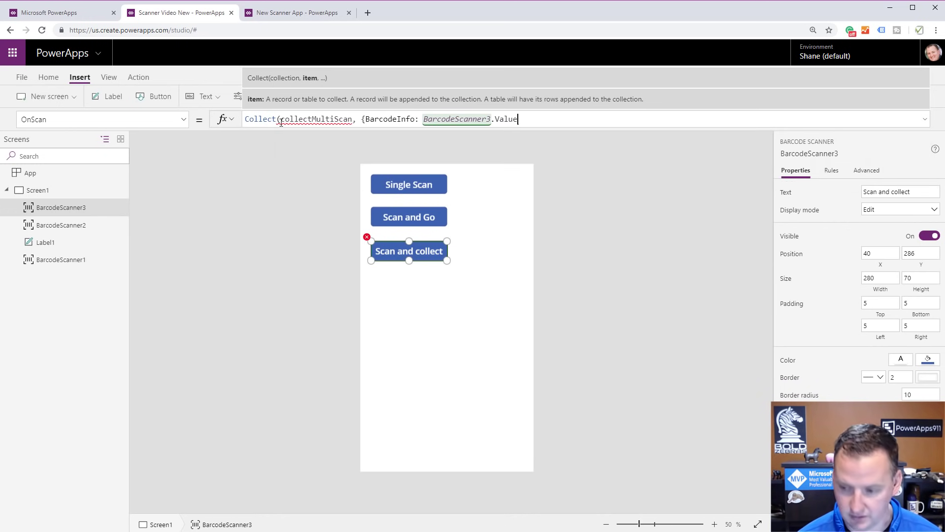
text(, )
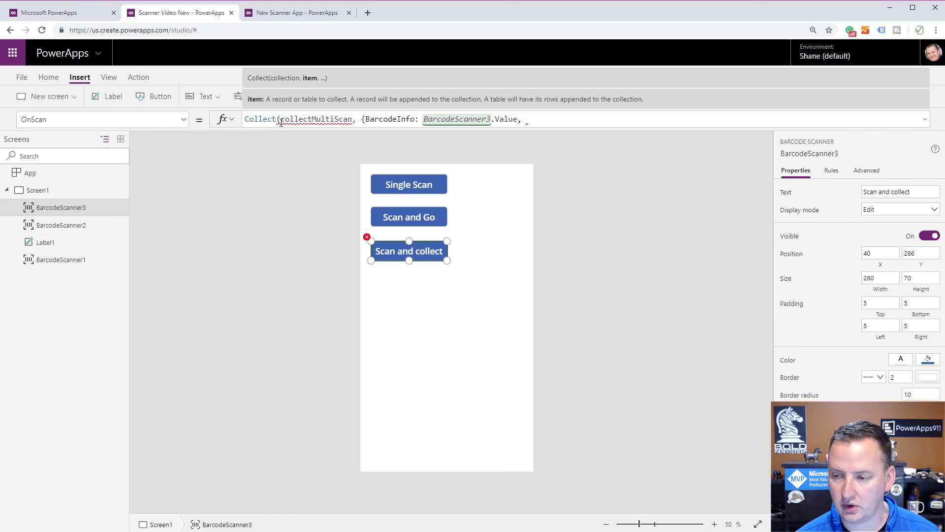
text(WHo)
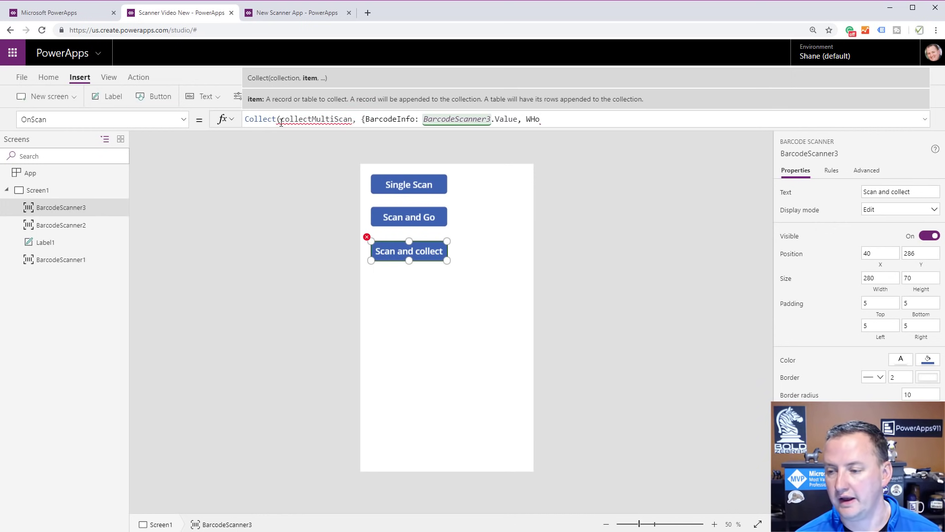
key(BackSpace)
key(BackSpace)
text(hoScanne)
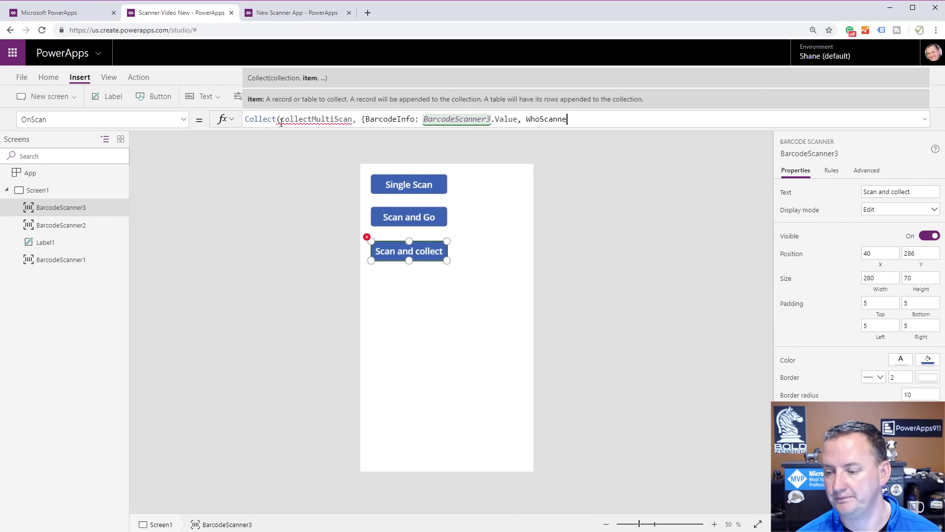
text(d: U)
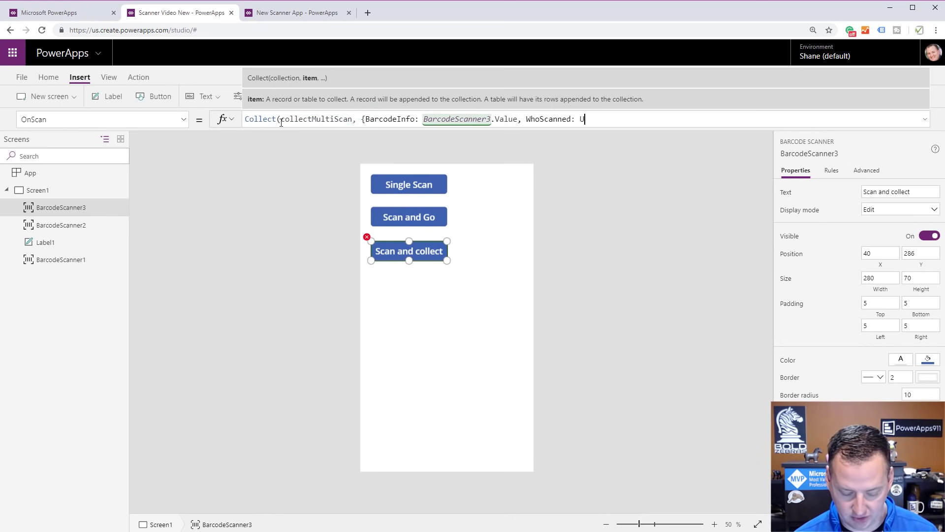
text(ser().)
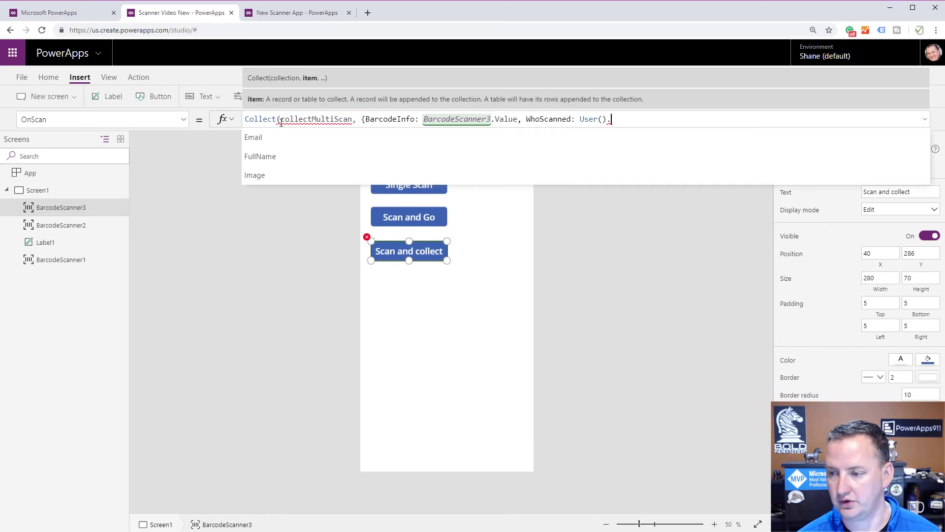
key(Down)
key(Down)
key(Return)
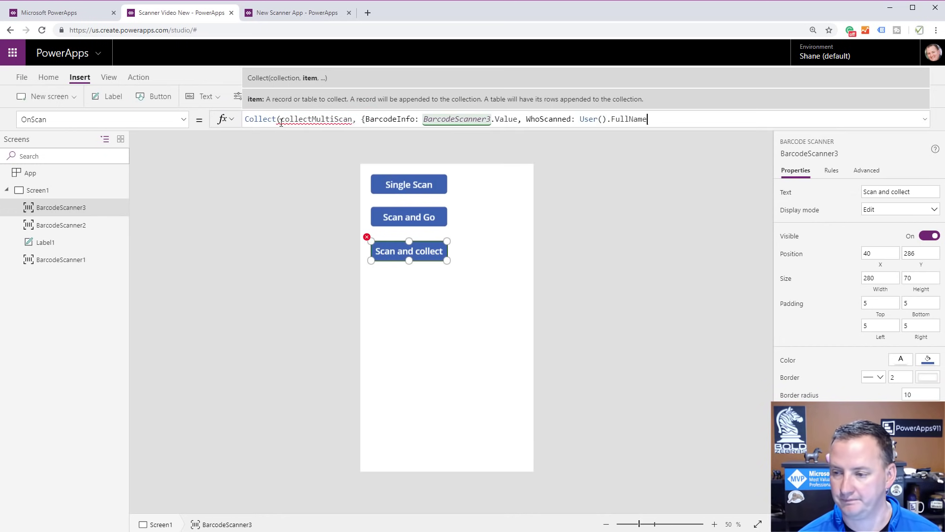
text(, )
text(W)
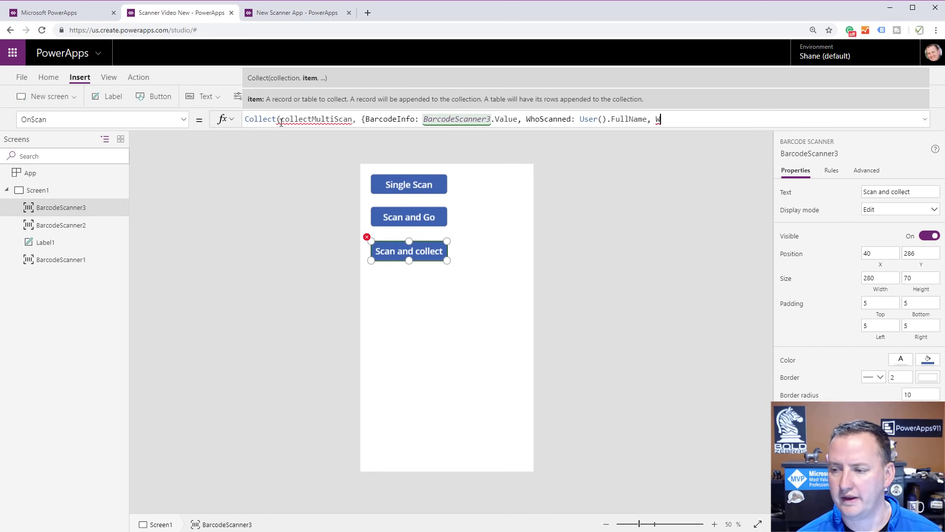
text(henScanned: )
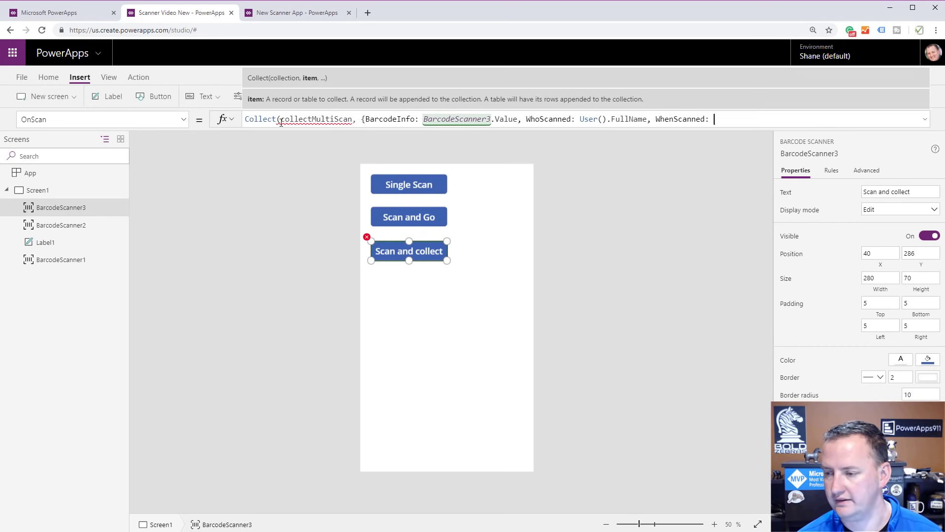
text(Toda)
key(BackSpace)
key(BackSpace)
key(BackSpace)
key(BackSpace)
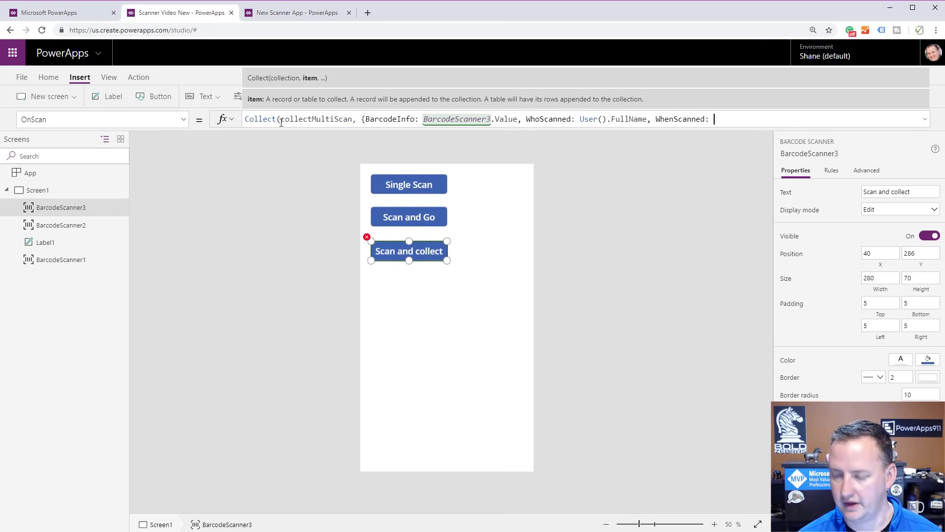
text(Now())
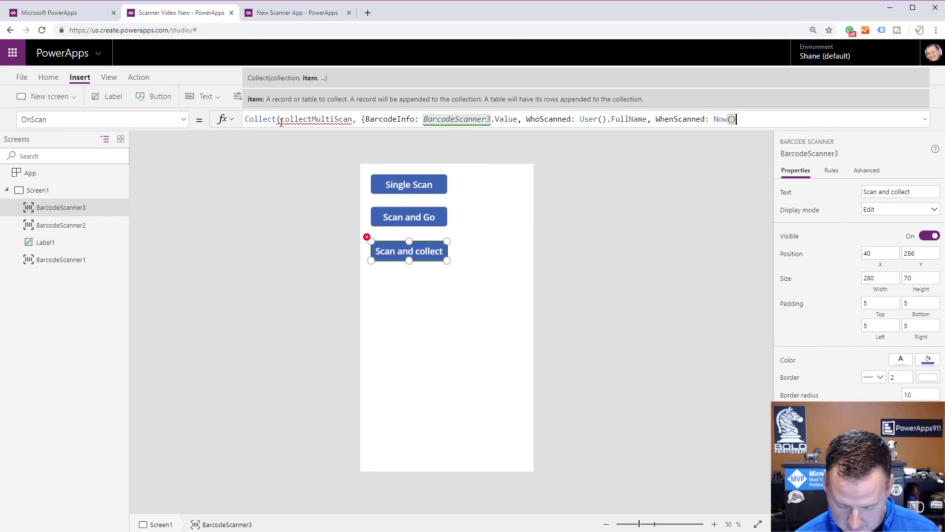
text(}))
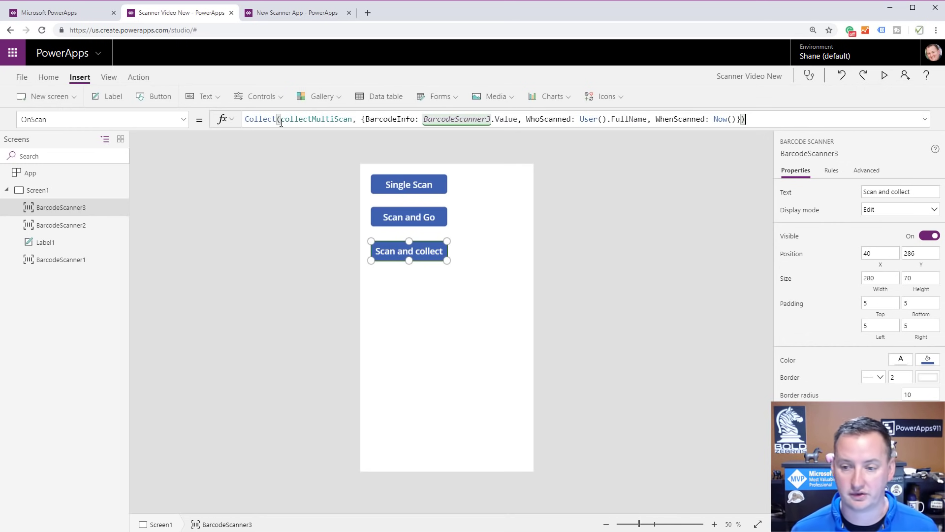
Step: Insert a vertical gallery and place it below the three scan buttons
click(316, 98)
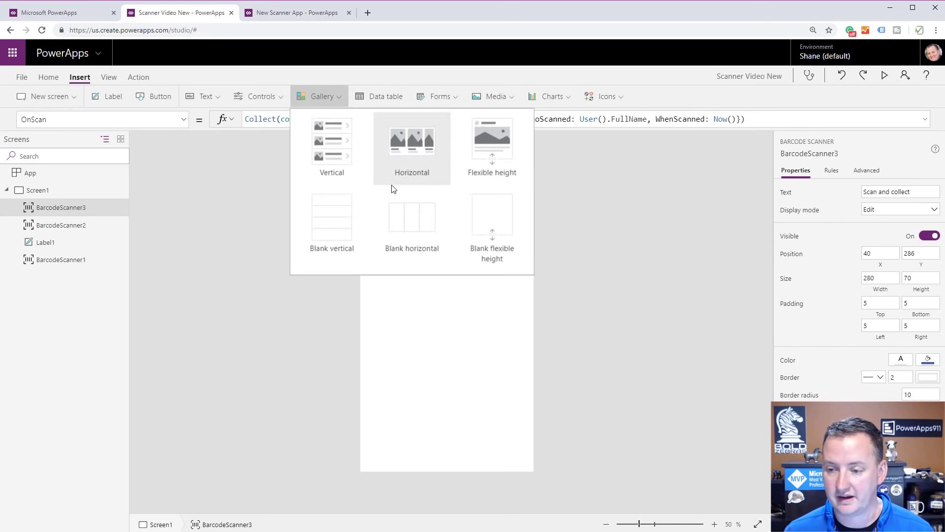
click(345, 148)
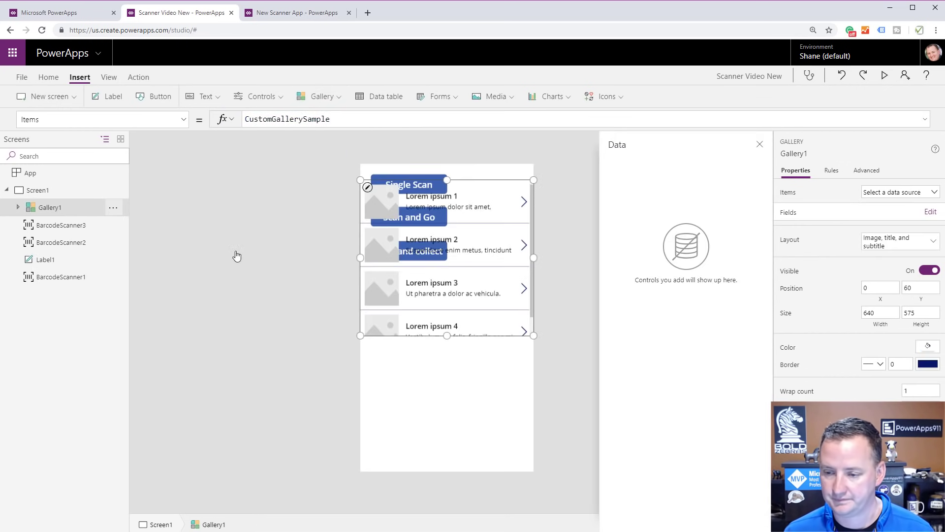
drag(467, 203, 463, 275)
Step: Bind the gallery to collectMultiScan with the Title and subtitle layout showing BarcodeInfo
click(903, 192)
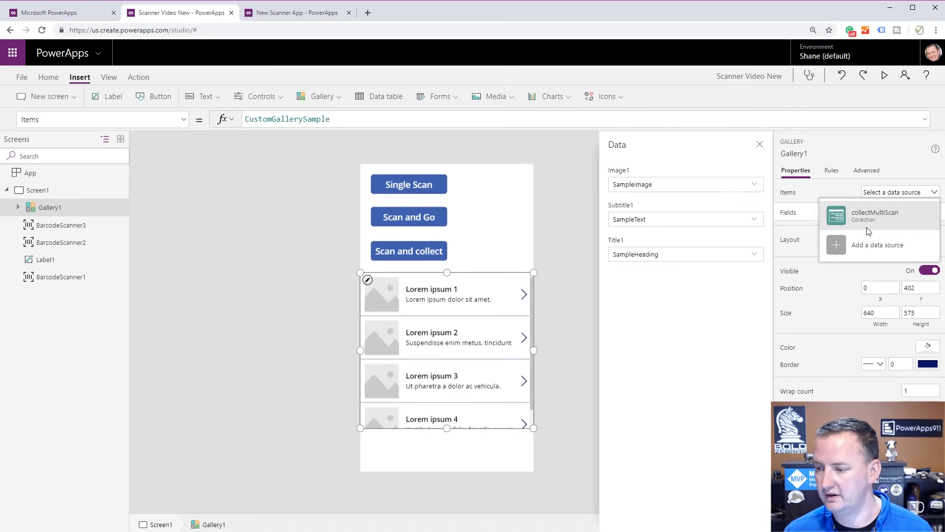
click(877, 219)
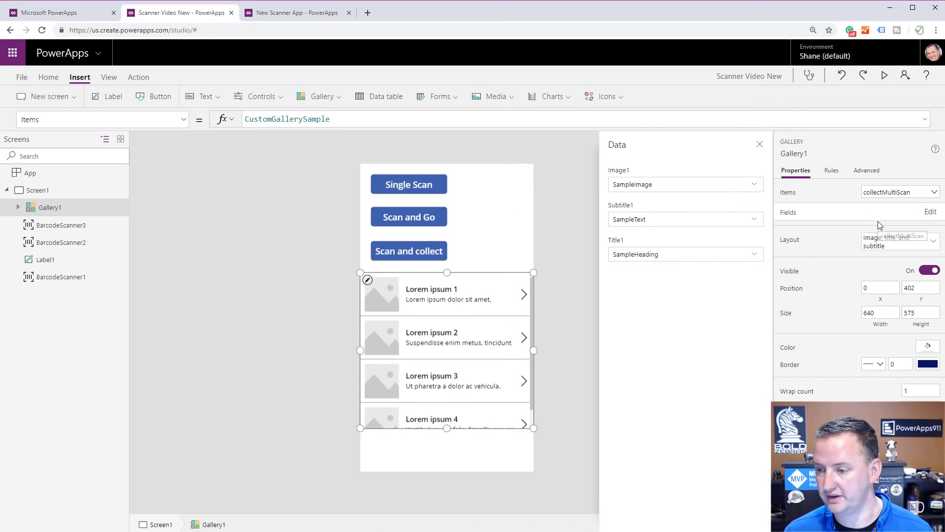
click(920, 251)
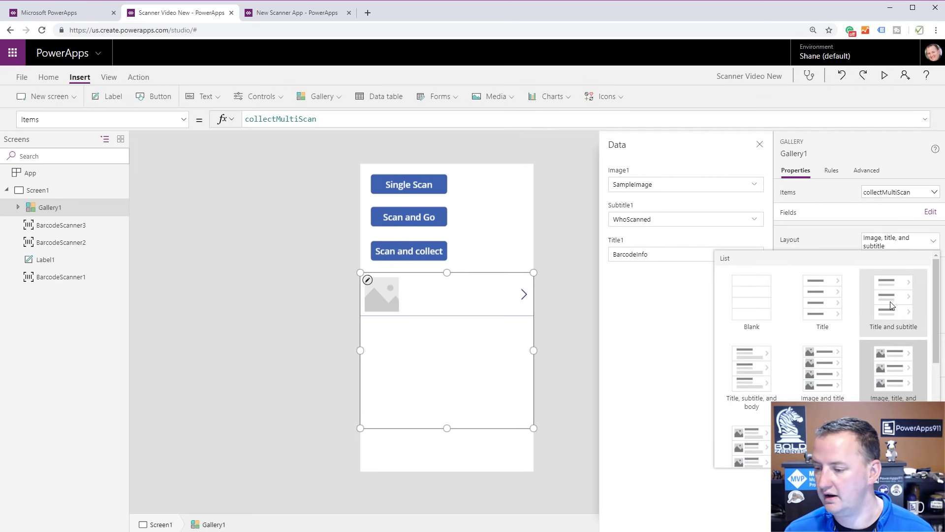
click(893, 303)
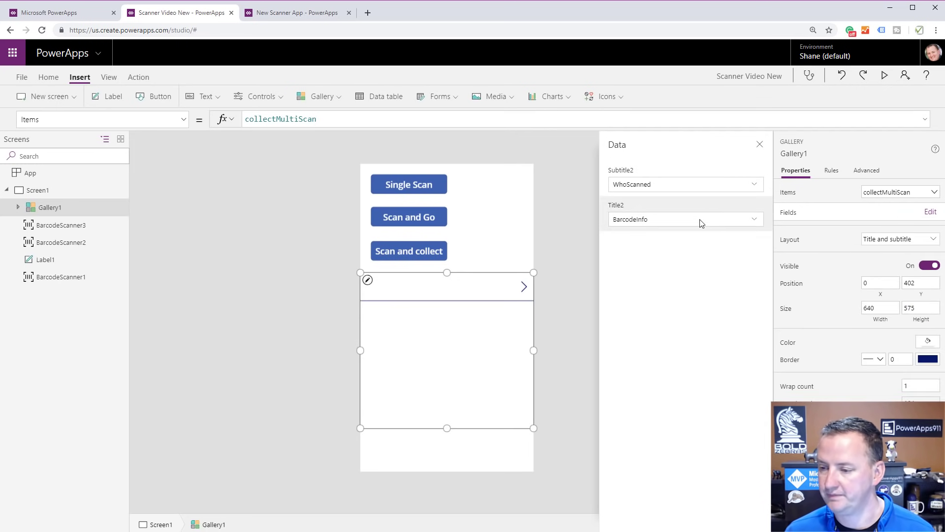
click(700, 220)
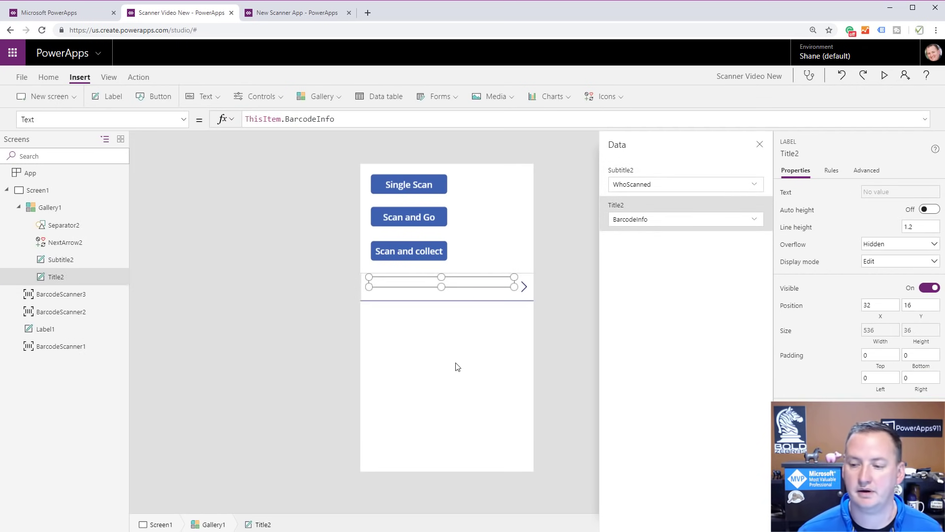
click(466, 301)
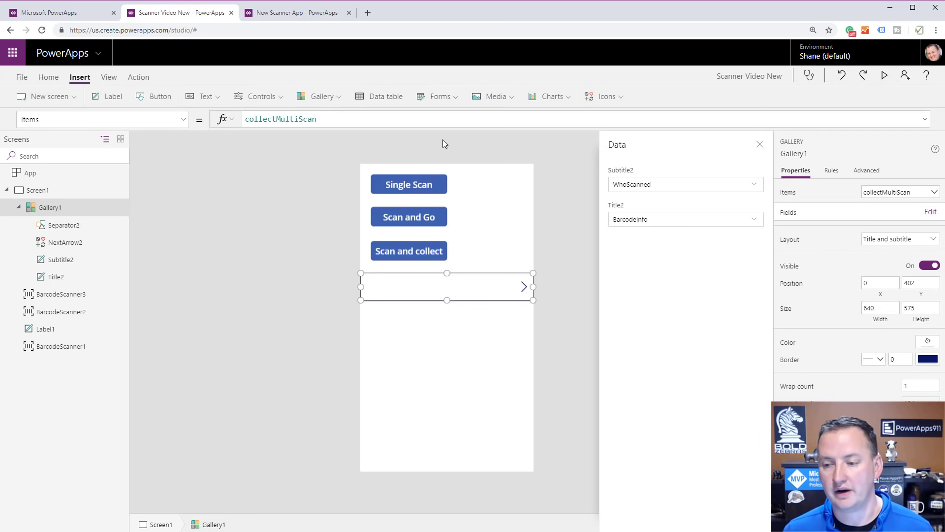
Step: Compare against the New Scanner App, then shorten the gallery's height from 575 to 417
click(429, 185)
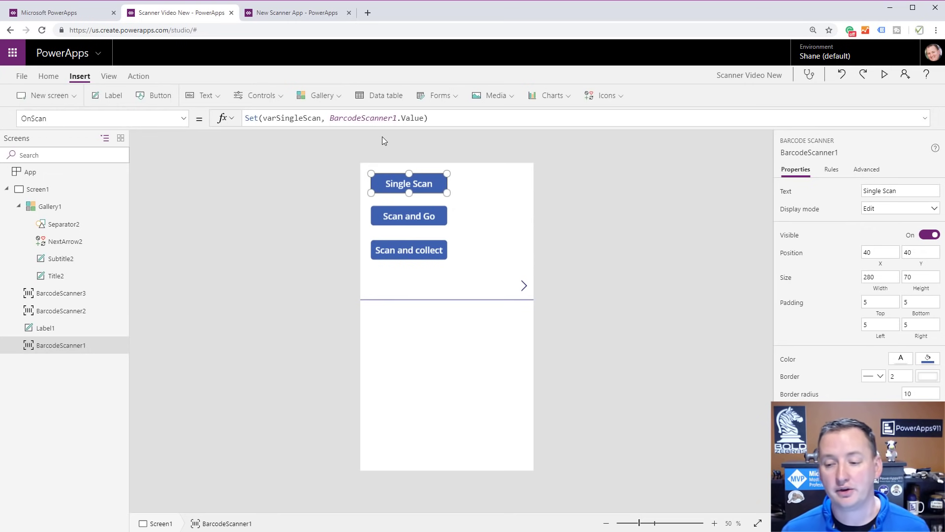
click(368, 13)
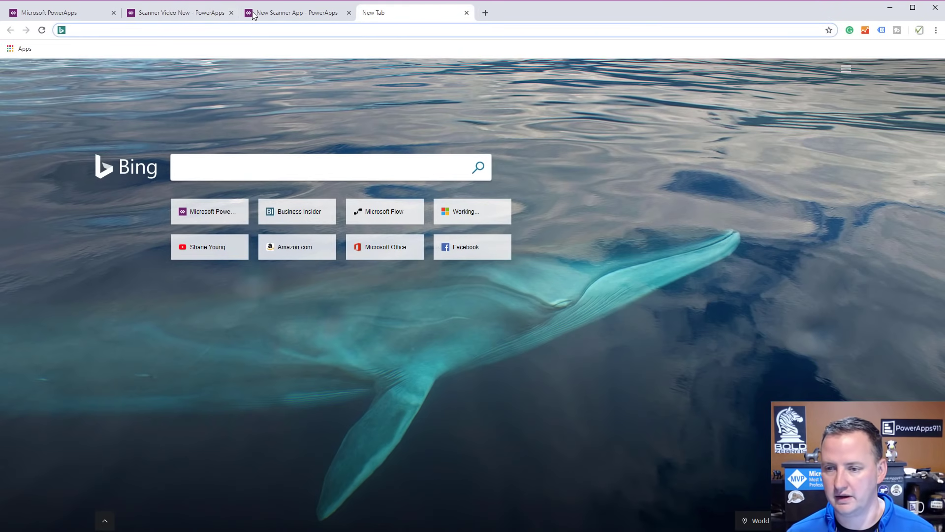
click(273, 13)
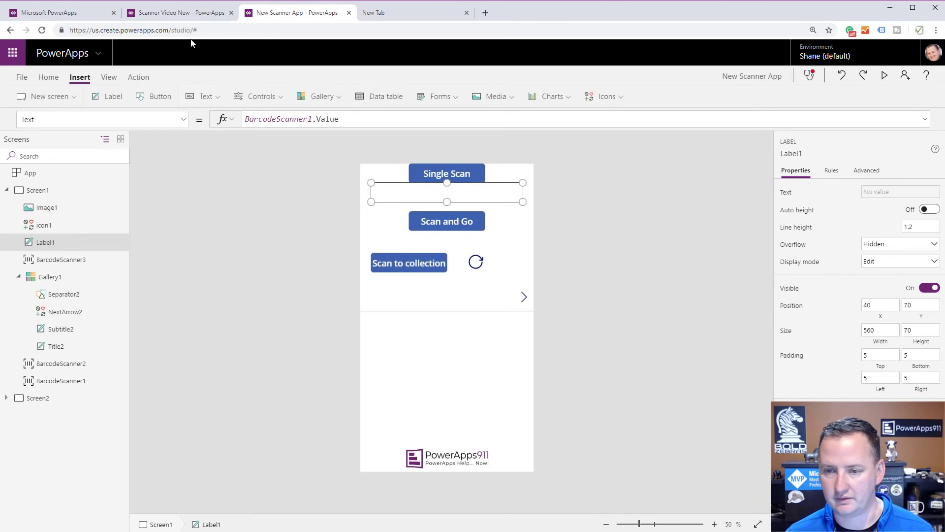
click(194, 13)
click(498, 398)
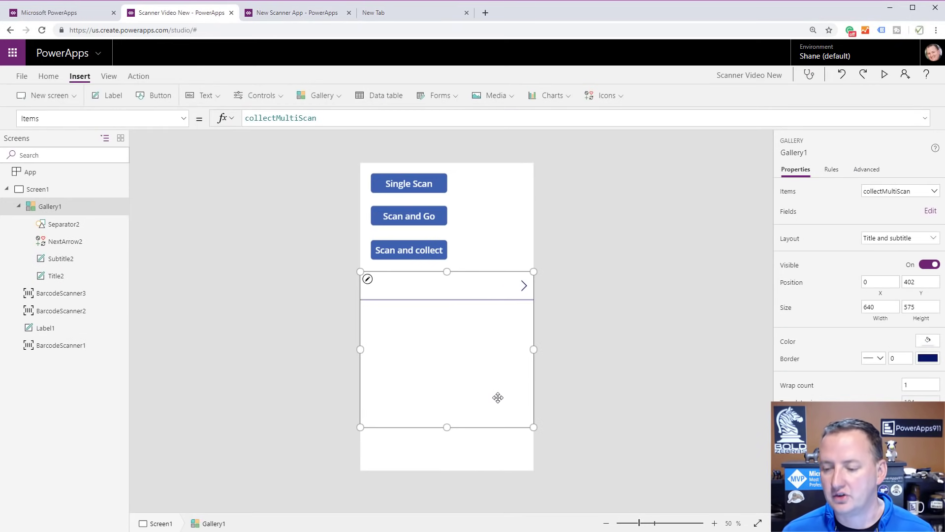
drag(447, 427, 449, 383)
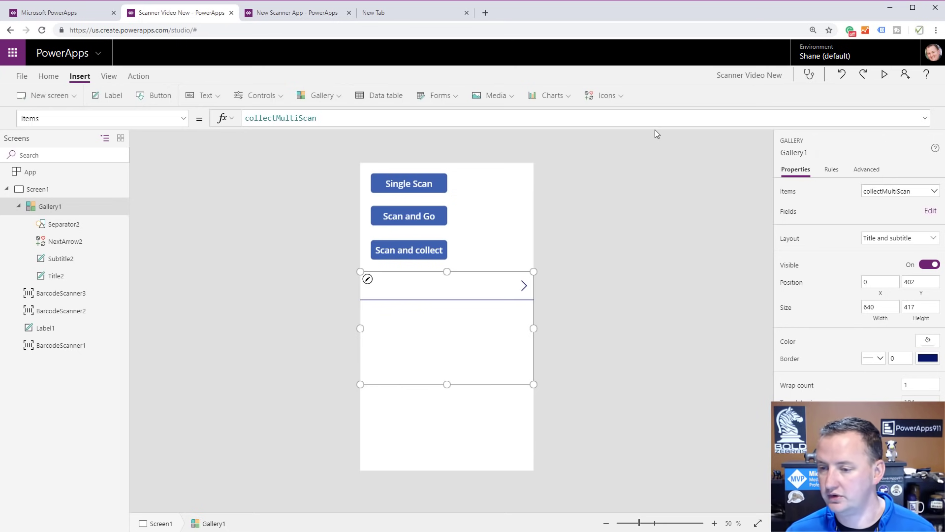
Step: From View > Data sources, add a new data source using the SharePoint connector
click(109, 76)
click(52, 95)
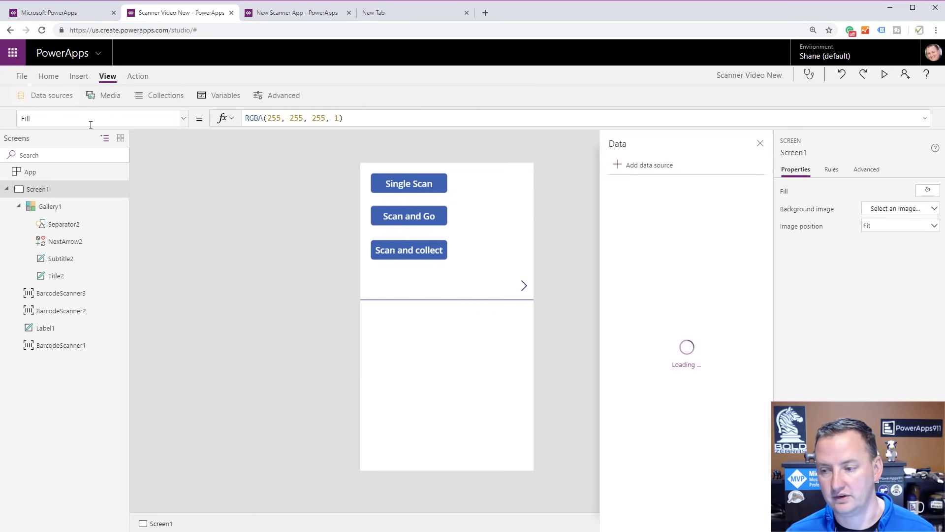
click(639, 166)
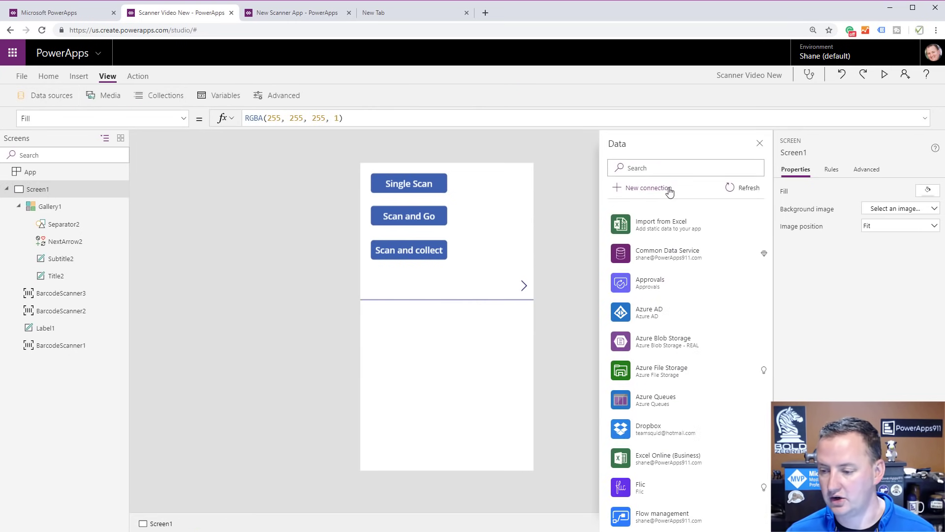
scroll(684, 345, down, 15)
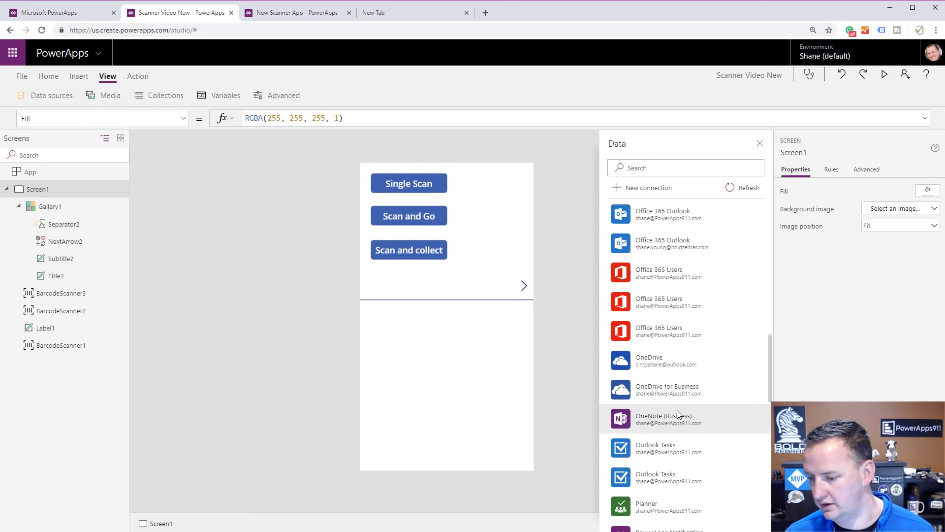
scroll(678, 411, down, 5)
click(657, 400)
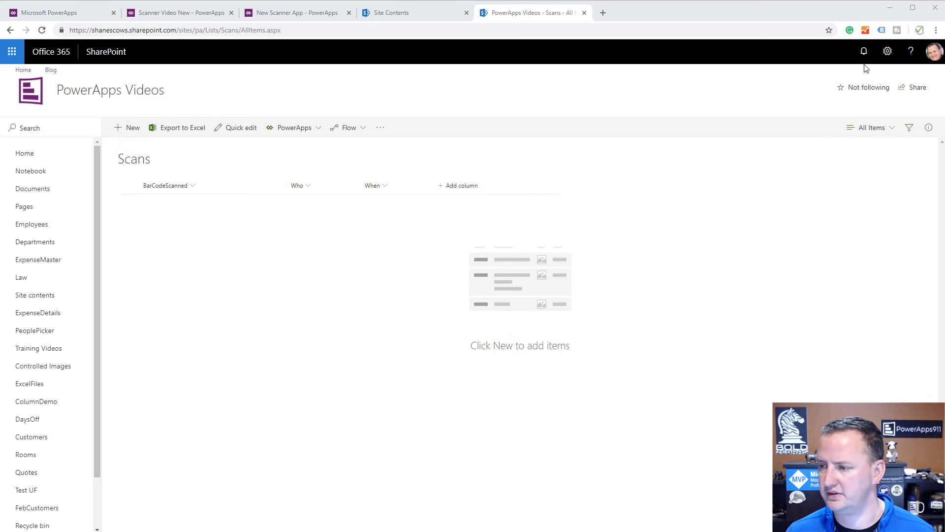
Step: In List settings, switch the When column to Date and Time and confirm the warning
click(888, 51)
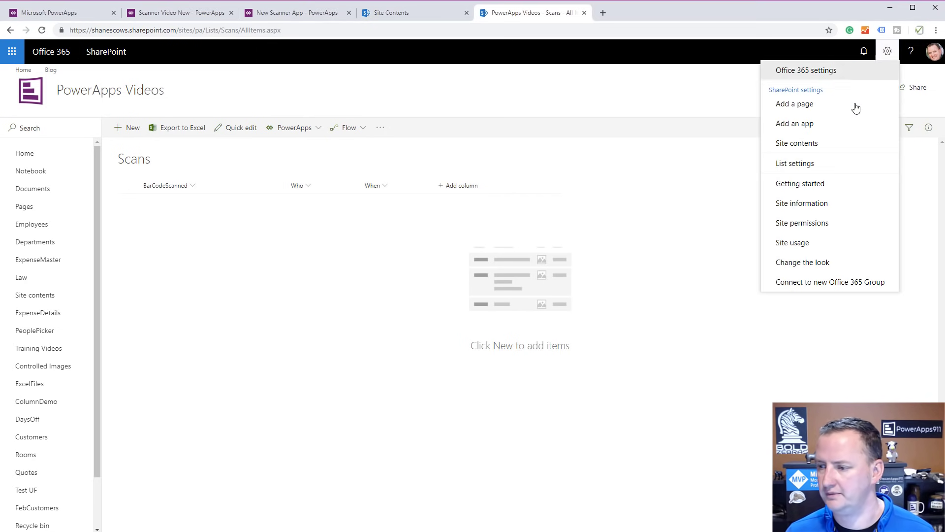
click(815, 168)
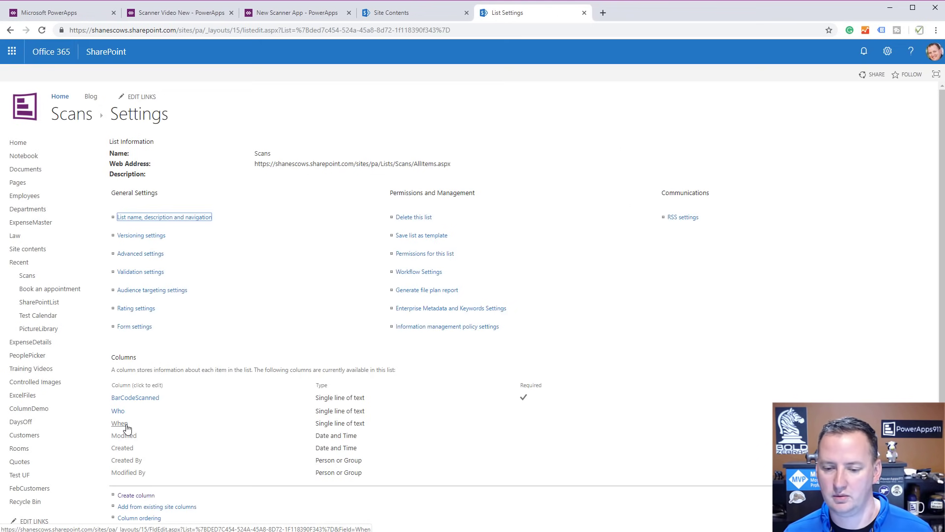
click(126, 427)
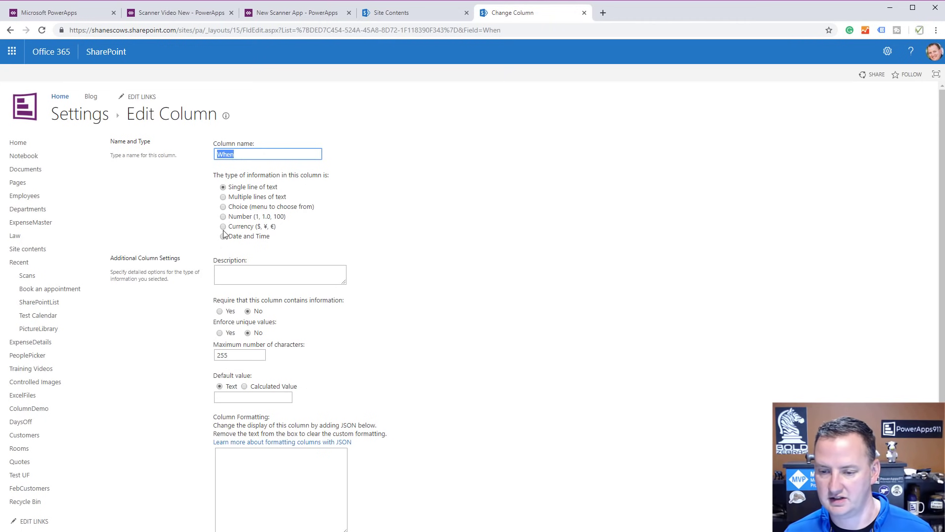
click(223, 236)
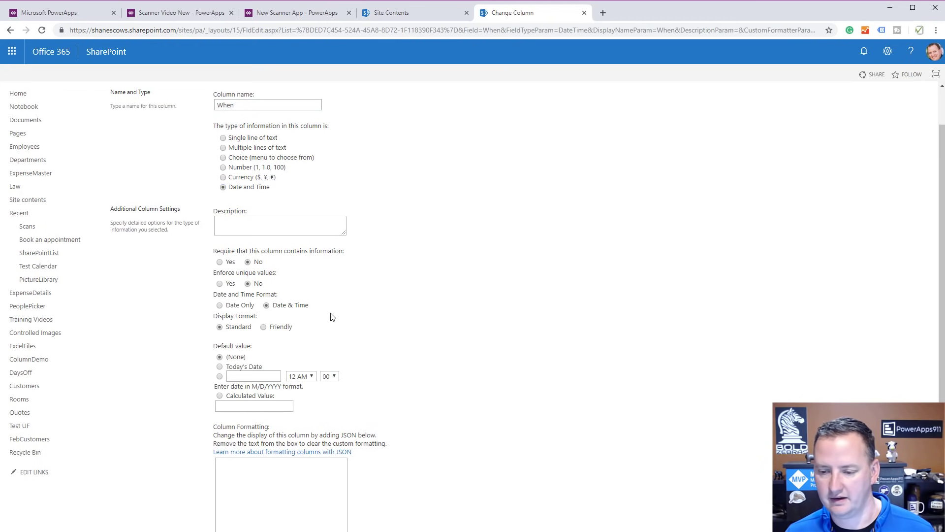
scroll(694, 345, down, 3)
click(877, 492)
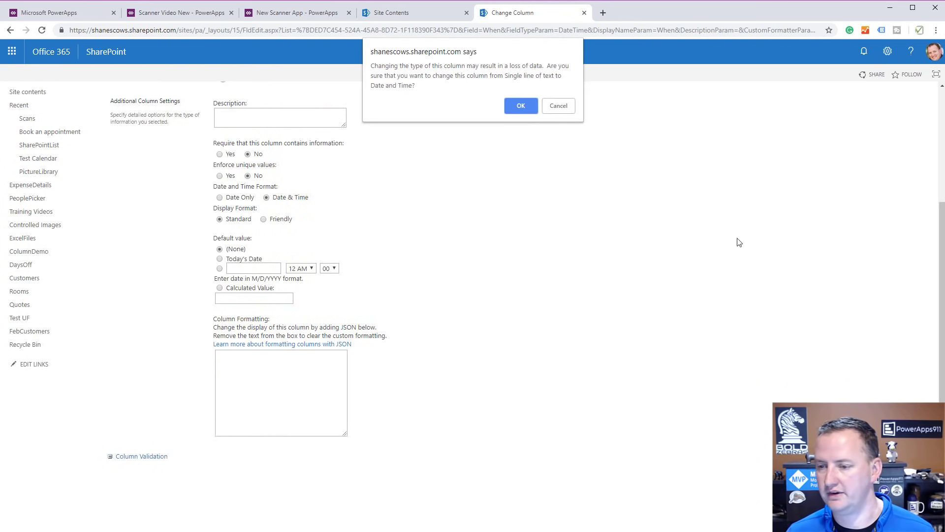
click(513, 114)
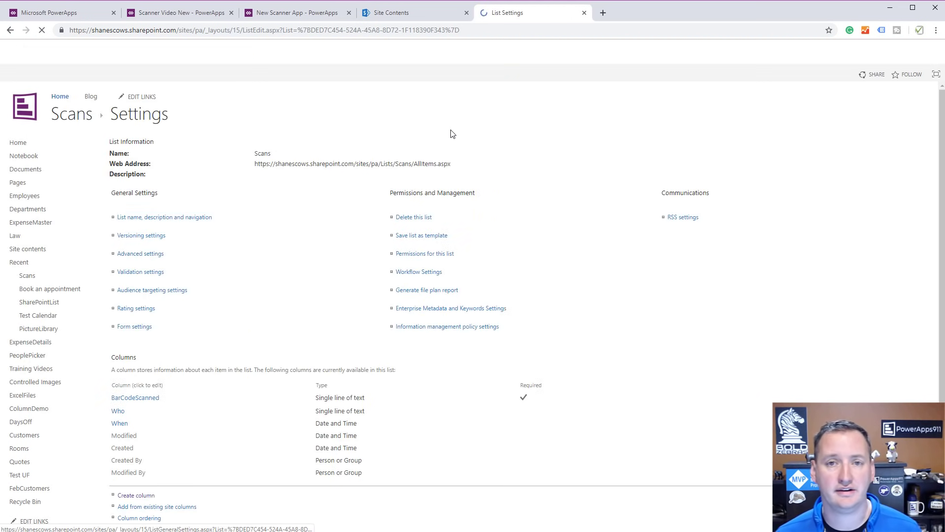
Step: Connect the Scans list from the PowerApps Videos site, then close the Data panel
click(168, 22)
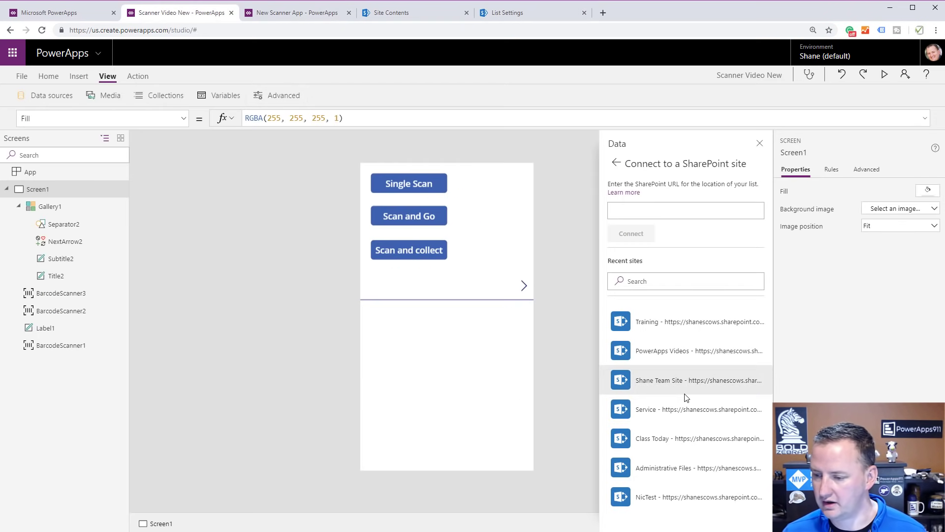
click(702, 356)
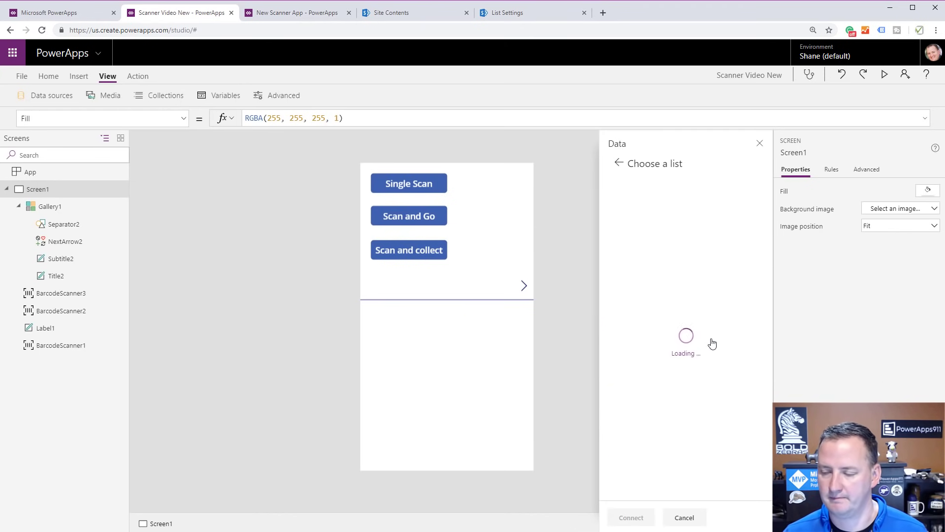
scroll(665, 336, down, 2)
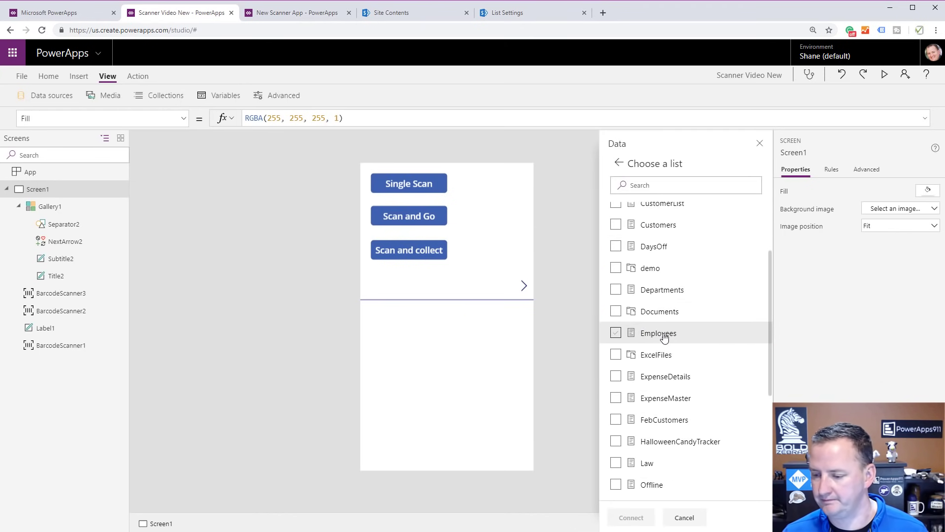
scroll(664, 336, down, 2)
scroll(663, 371, down, 1)
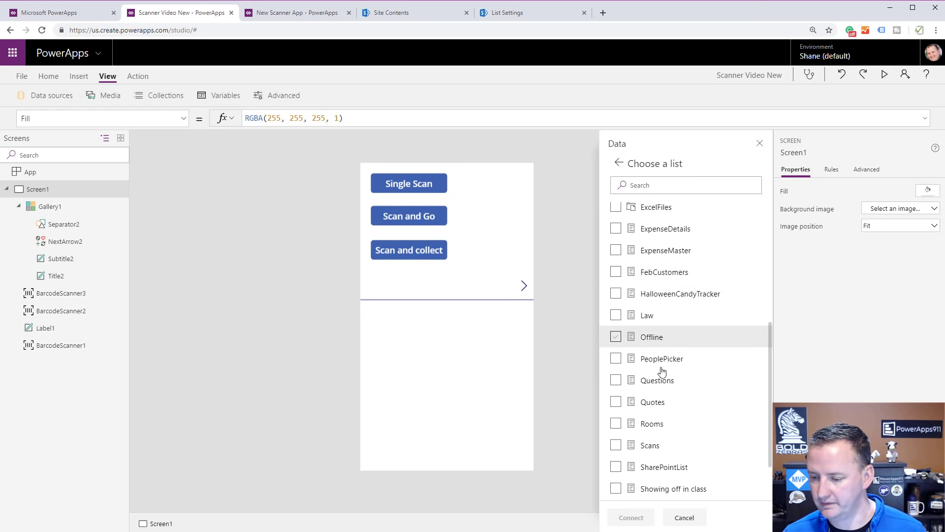
click(620, 449)
click(643, 521)
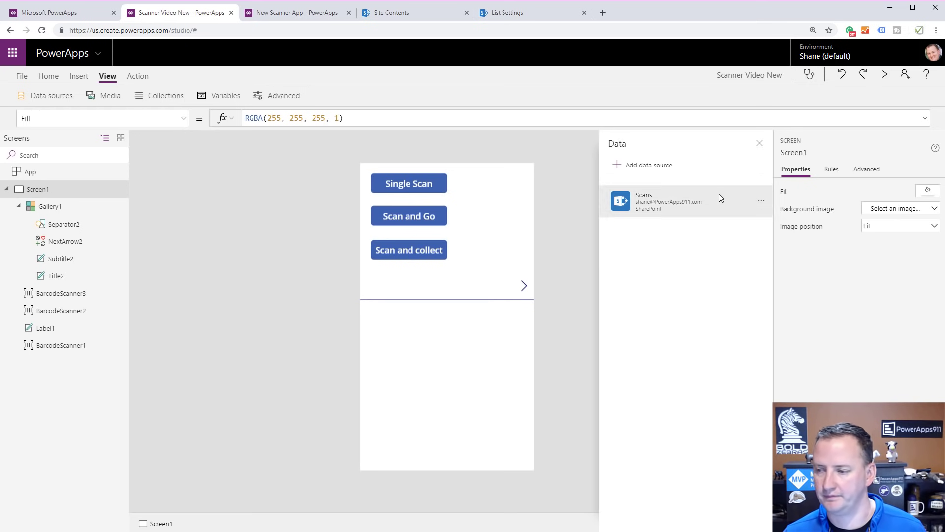
click(760, 144)
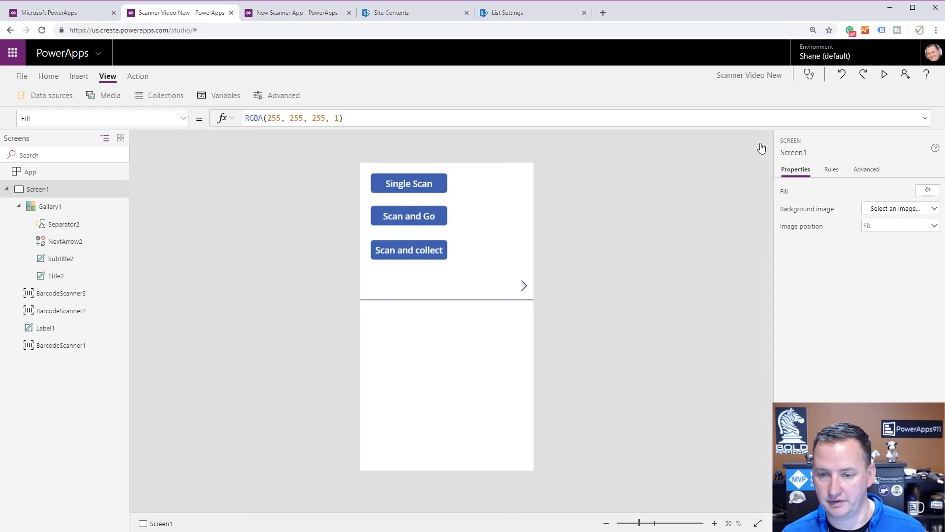
Step: Insert a barcode scanner at the bottom of Screen1 and label it 'Scan to SharePoint'
click(83, 77)
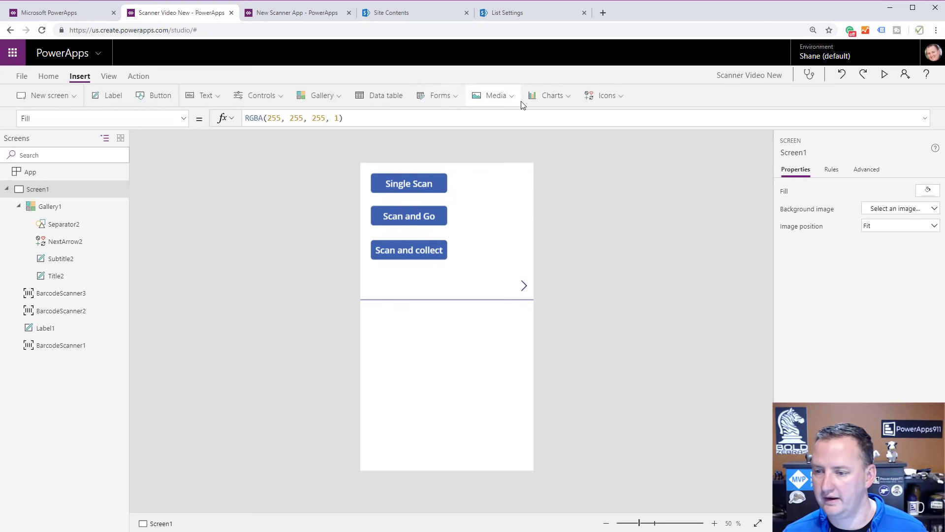
click(513, 97)
click(511, 155)
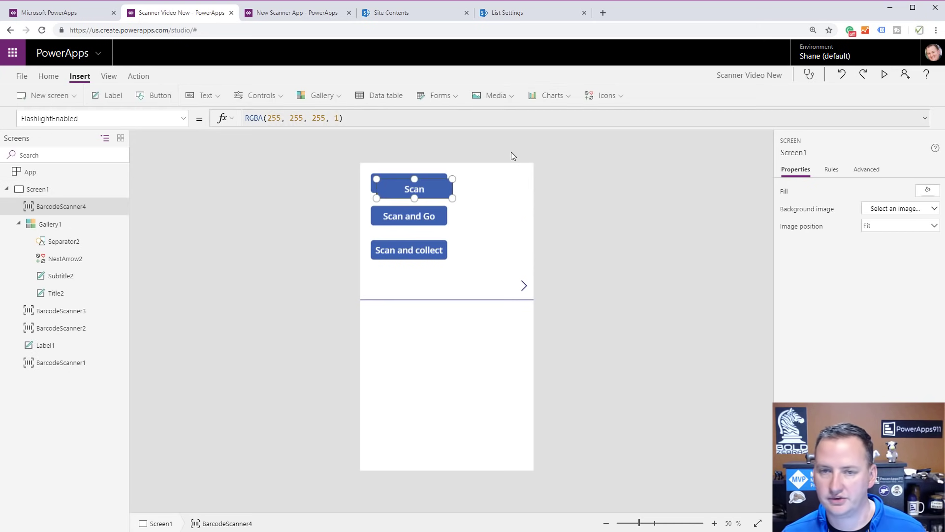
drag(425, 189, 459, 454)
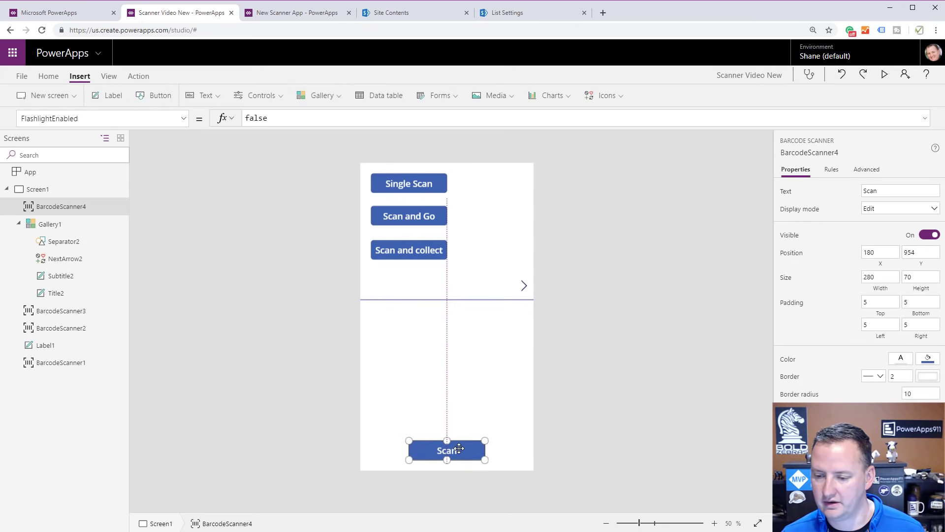
click(896, 192)
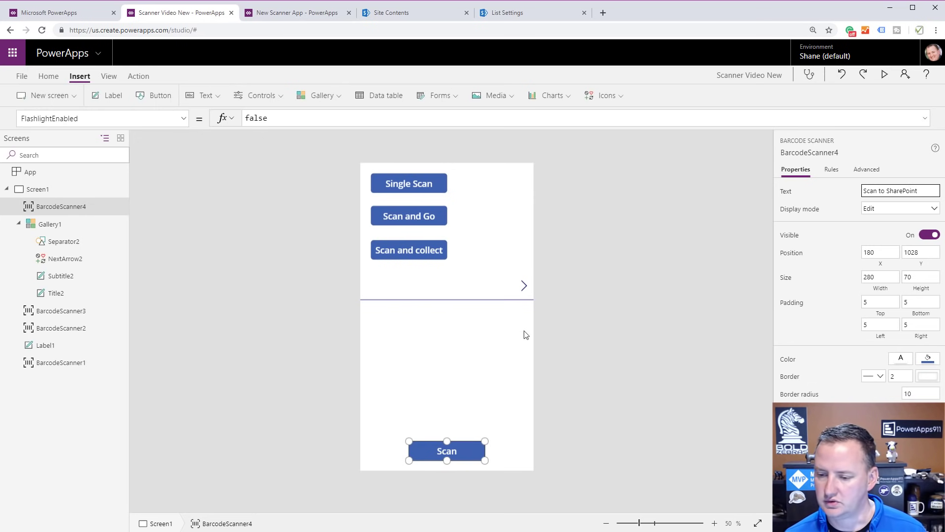
click(489, 437)
Step: Select the Scan to SharePoint scanner's OnScan property, replacing its false formula
click(474, 439)
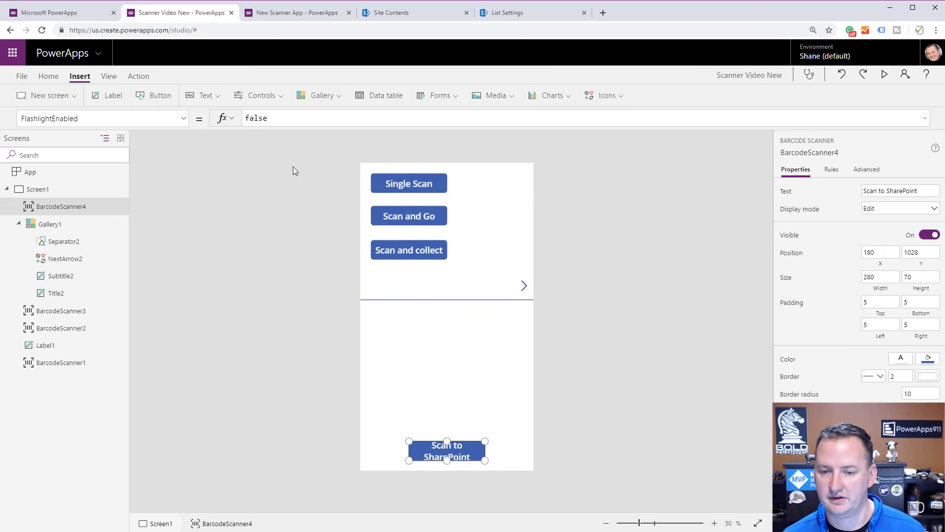
click(183, 118)
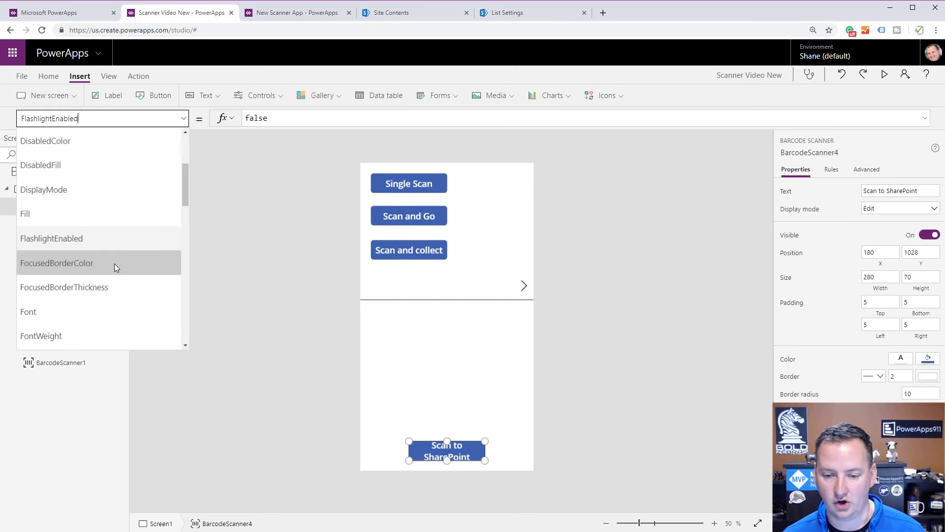
scroll(81, 284, down, 2)
scroll(81, 284, down, 5)
click(67, 196)
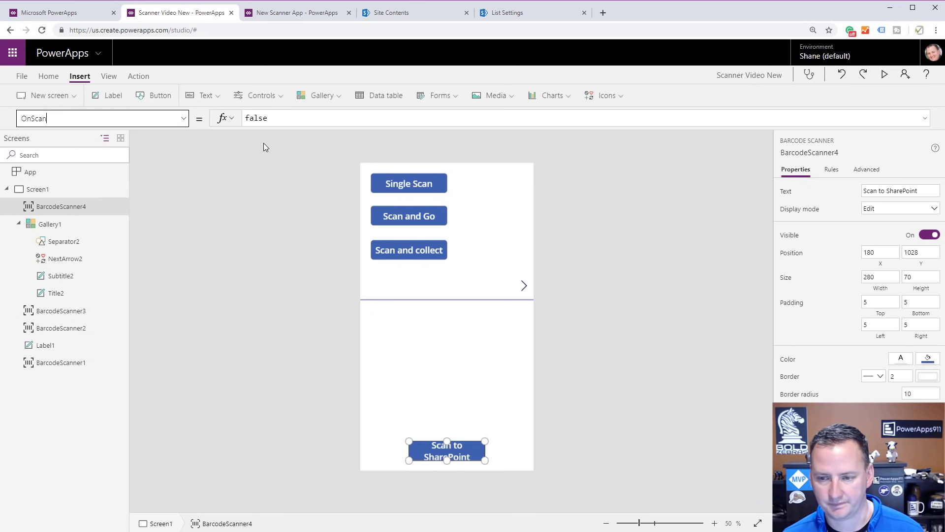
double_click(284, 122)
Step: Begin the OnScan formula as Patch(Scans, {Title: BarcodeScanner4.Value
text(Patch*)
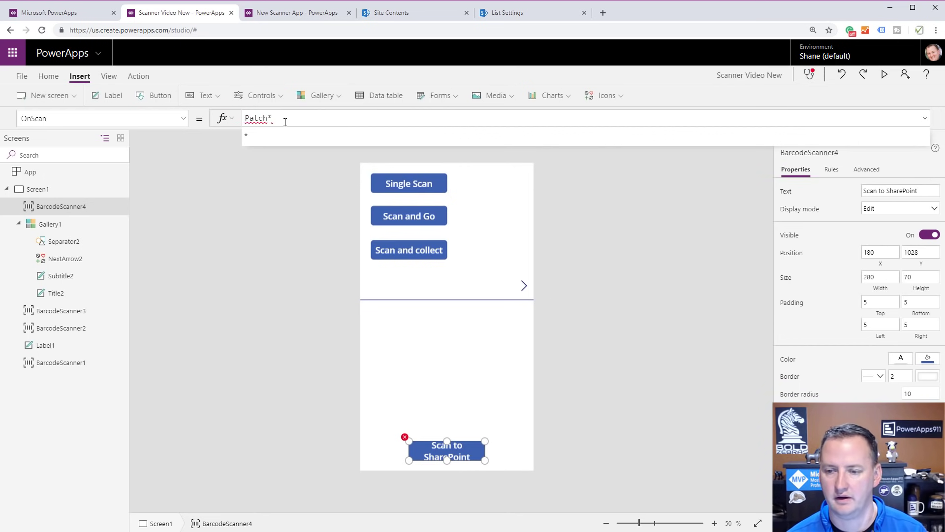
key(BackSpace)
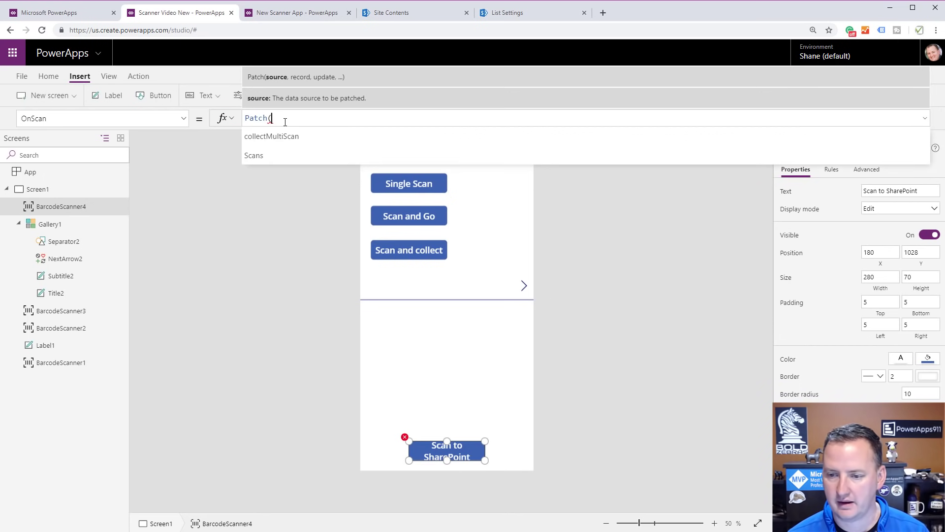
text(Scans,)
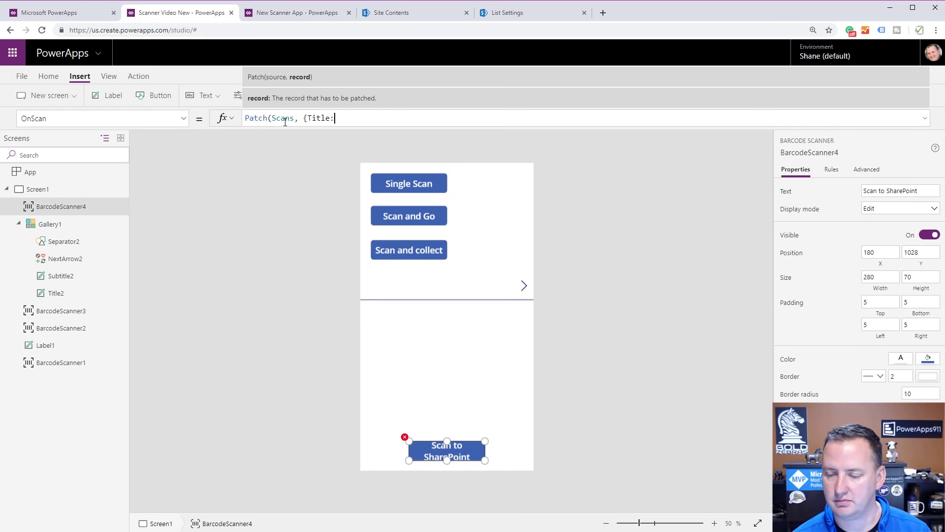
text({Title: bar)
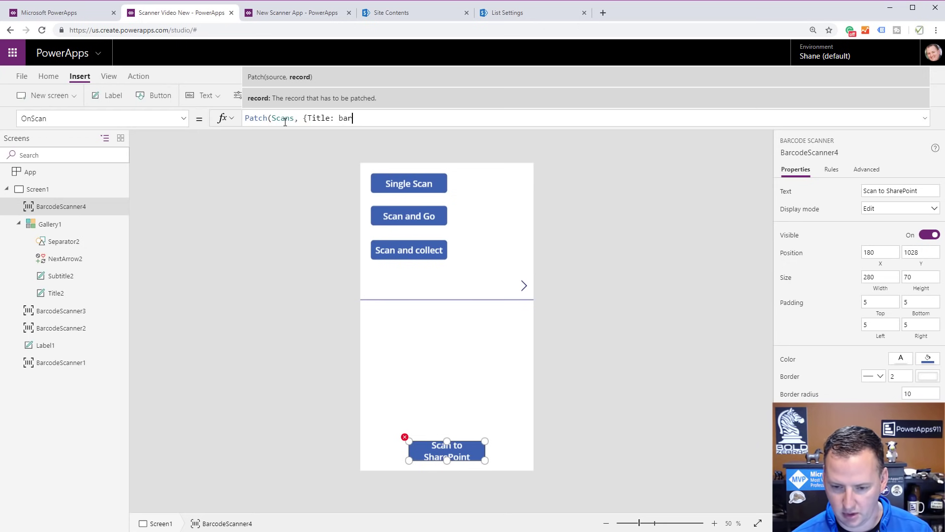
text(cod)
key(Down)
key(Down)
key(Down)
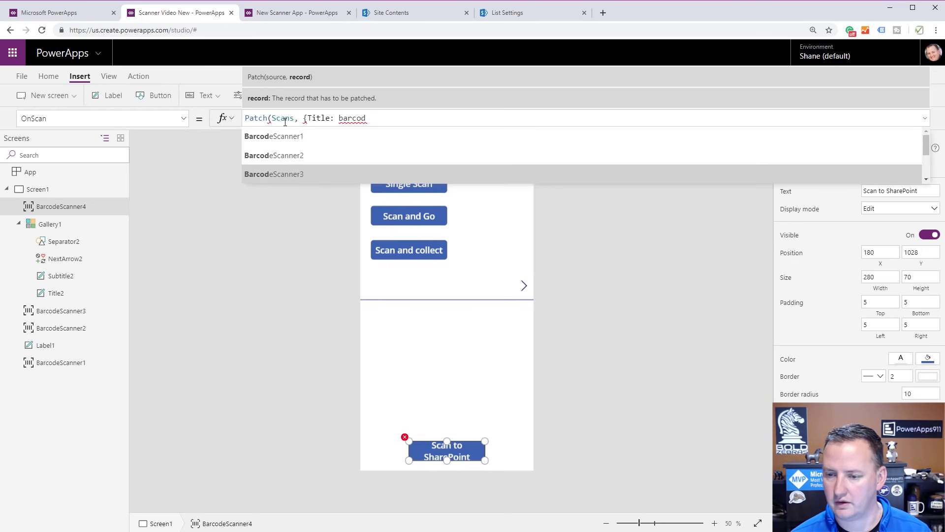
key(Tab)
text(.)
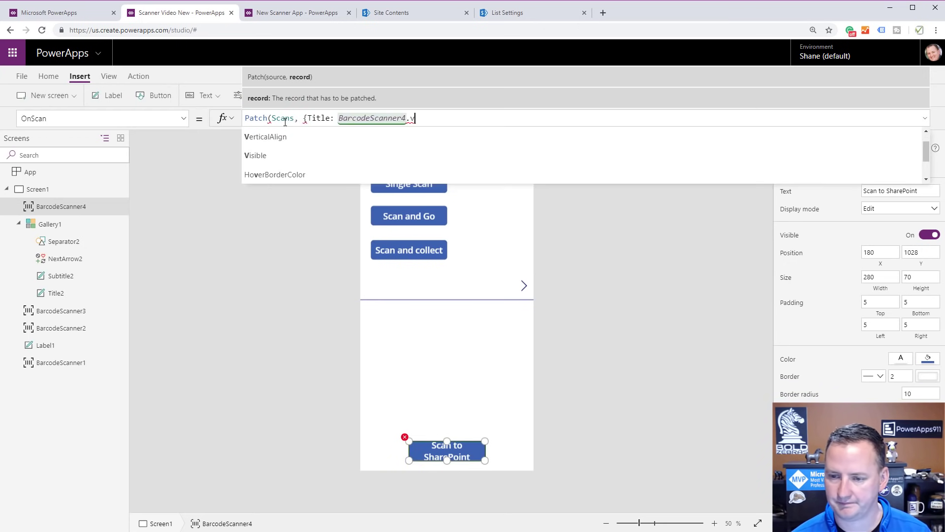
text(va)
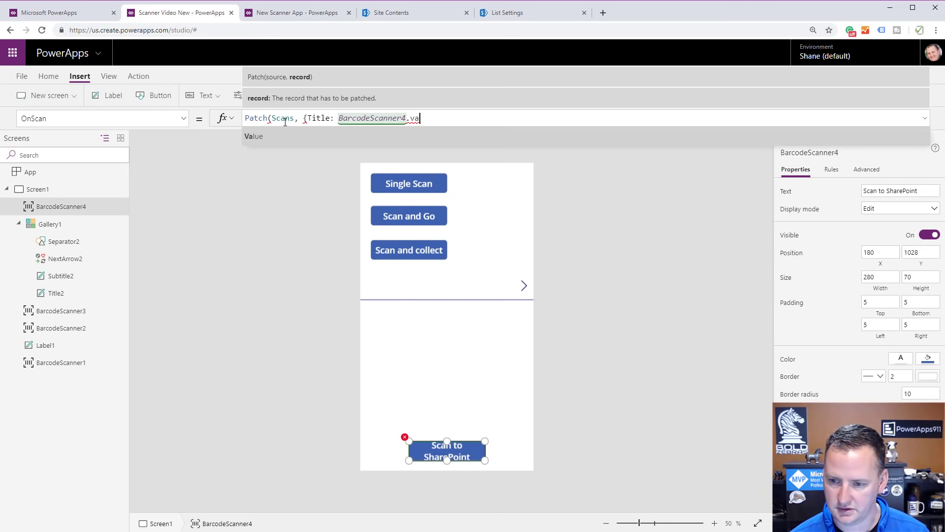
key(Tab)
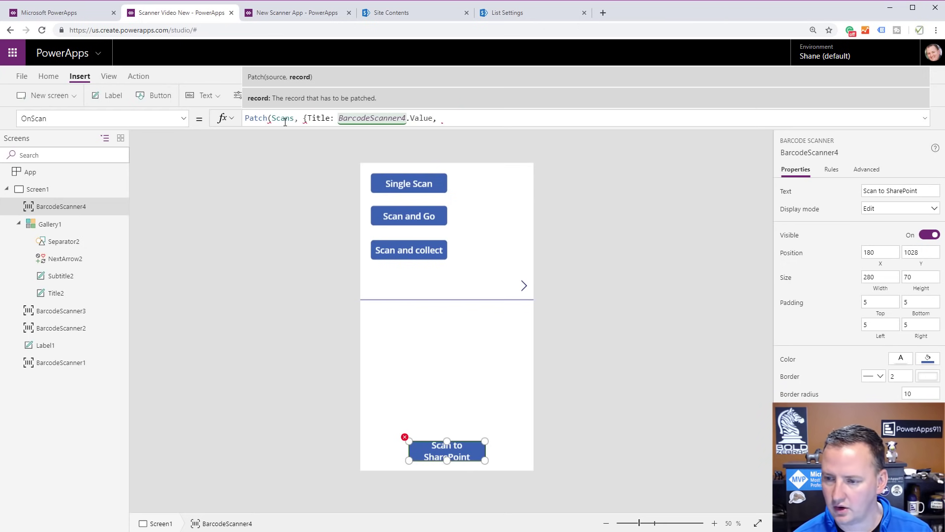
Step: Finish with Who: User().FullName, When: Now()}), then make the button taller
text(, Who: User)
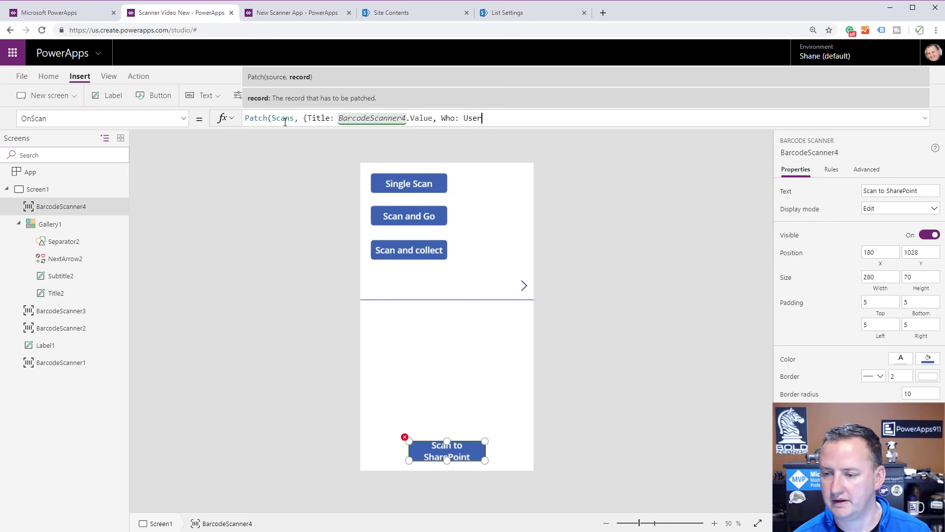
text(().Fu)
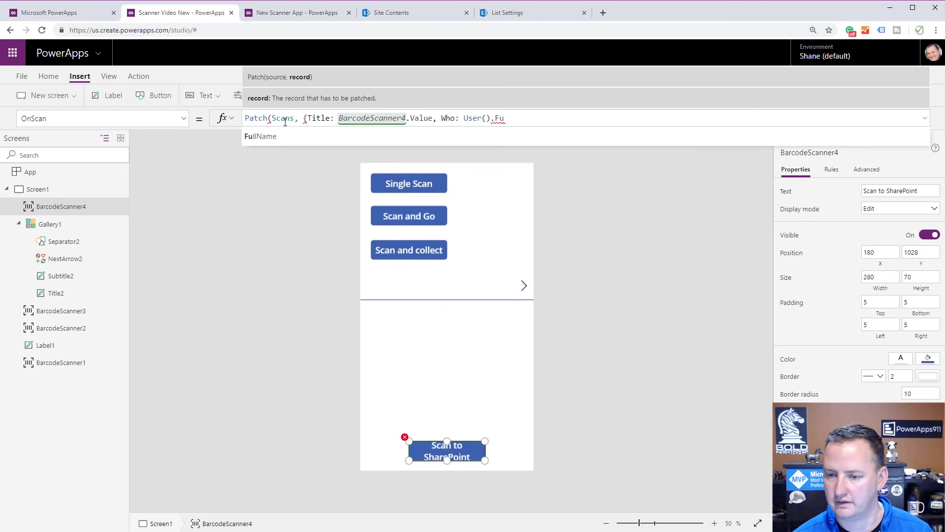
key(Tab)
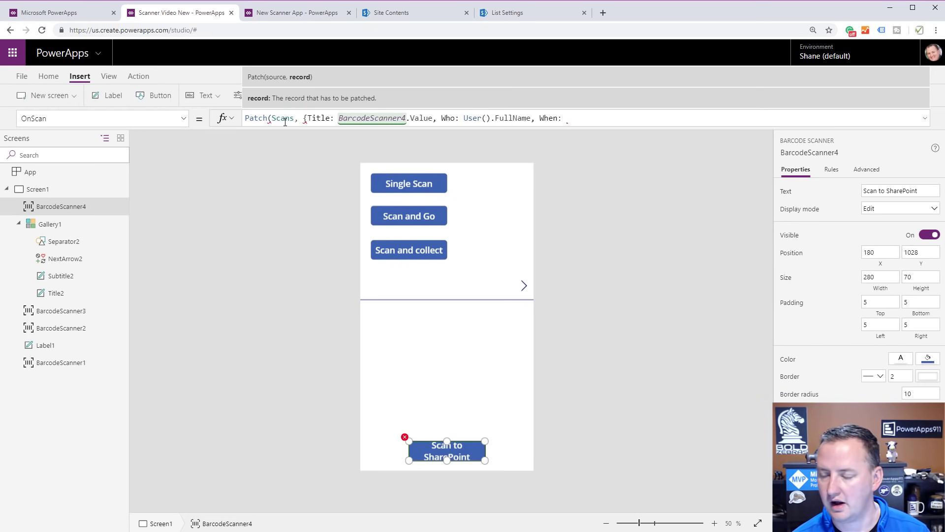
text(, When: Now)
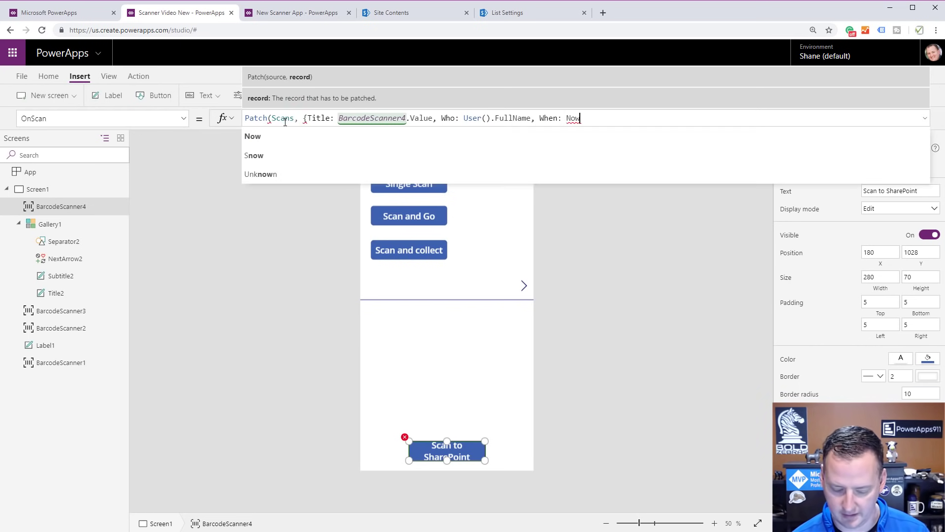
key(Tab)
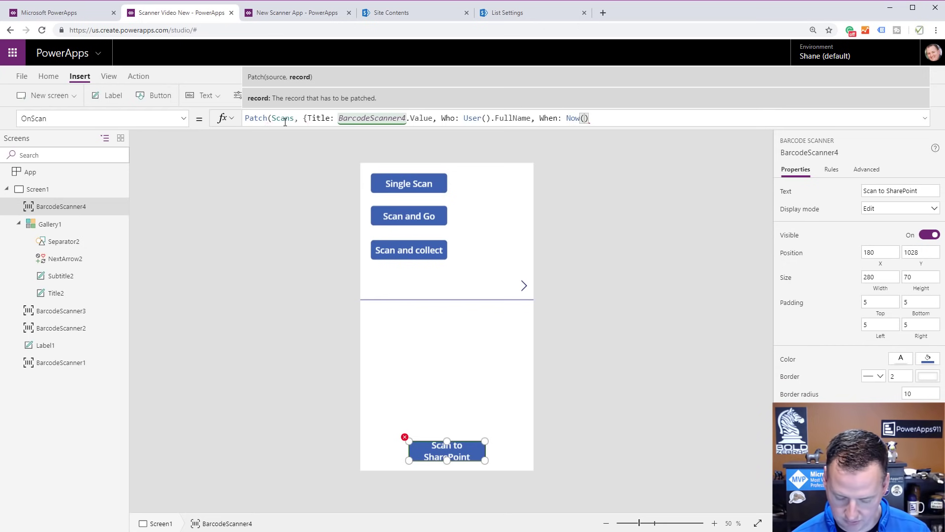
text(}))
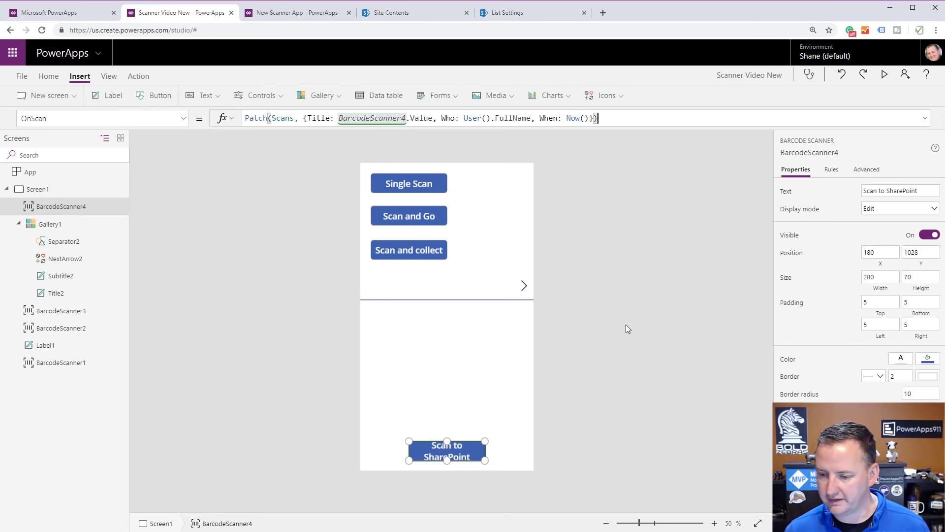
drag(447, 460, 448, 467)
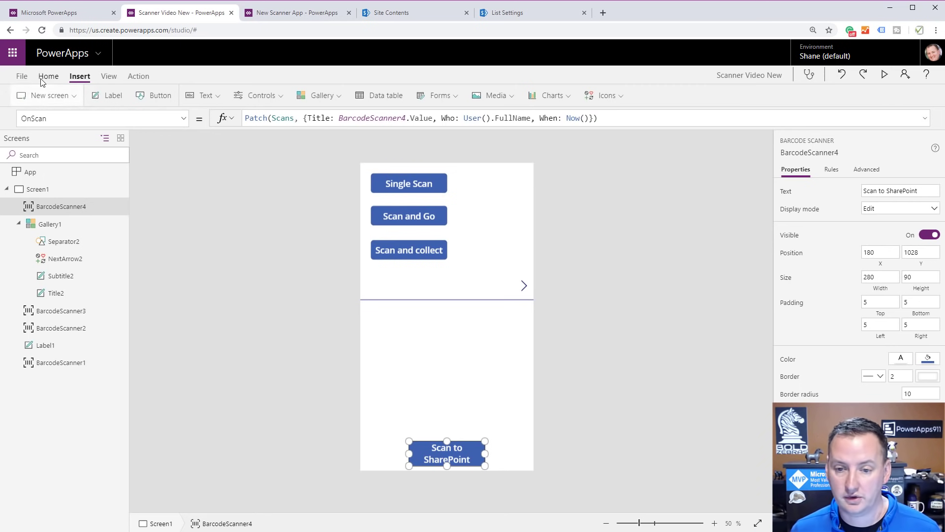
Step: Save the Scanner Video New app to the cloud via Save as and return to the canvas
click(24, 77)
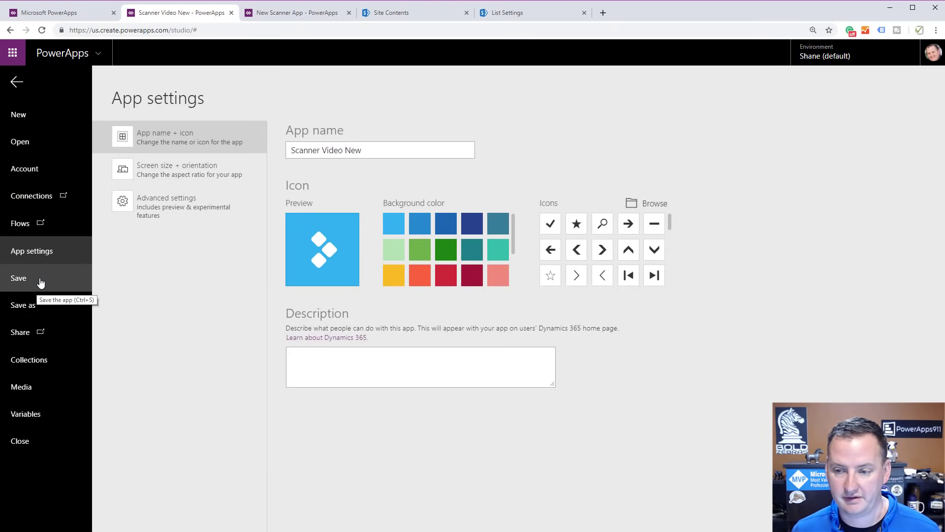
click(36, 302)
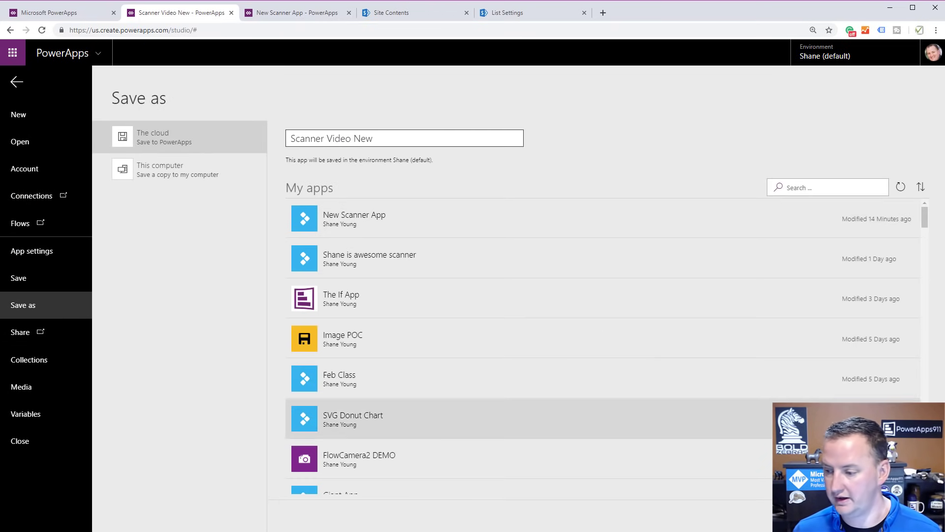
click(902, 514)
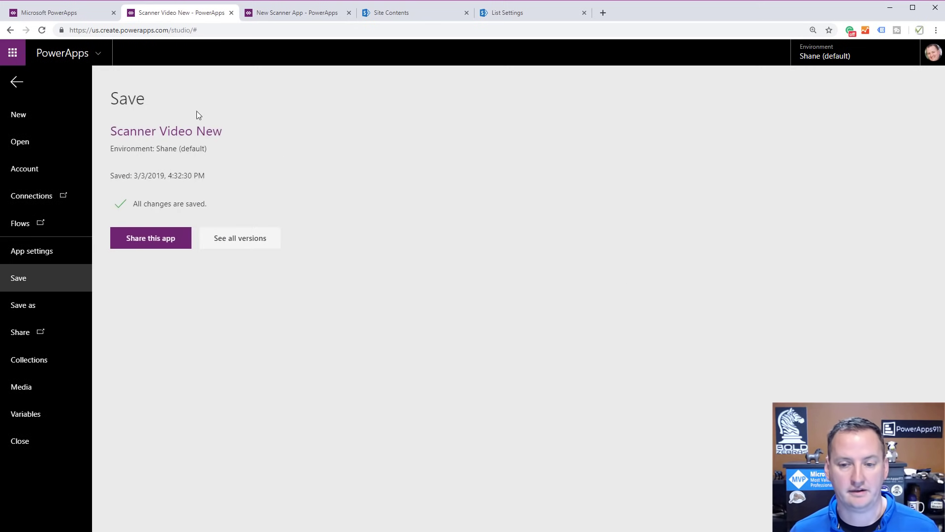
click(14, 83)
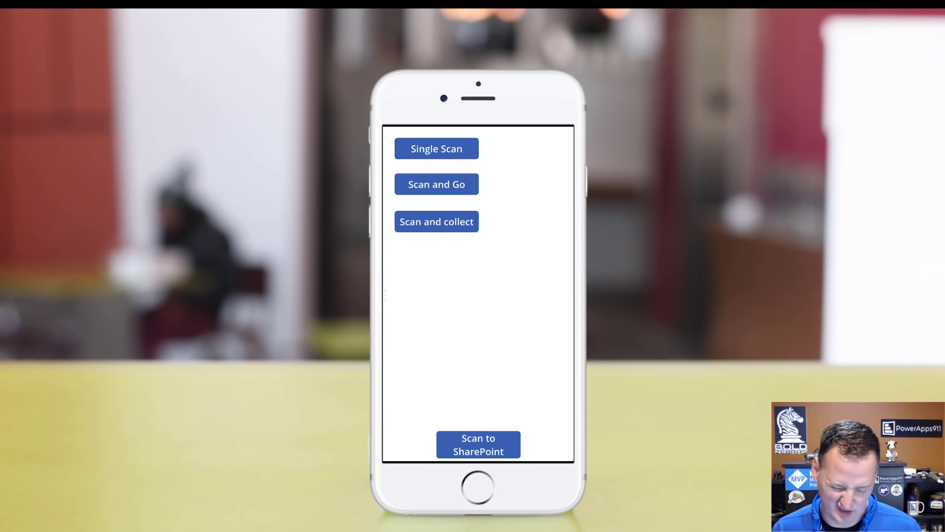
Step: Scan two codes with Scan and collect, adding abc xyz and 123456 to the list
click(436, 221)
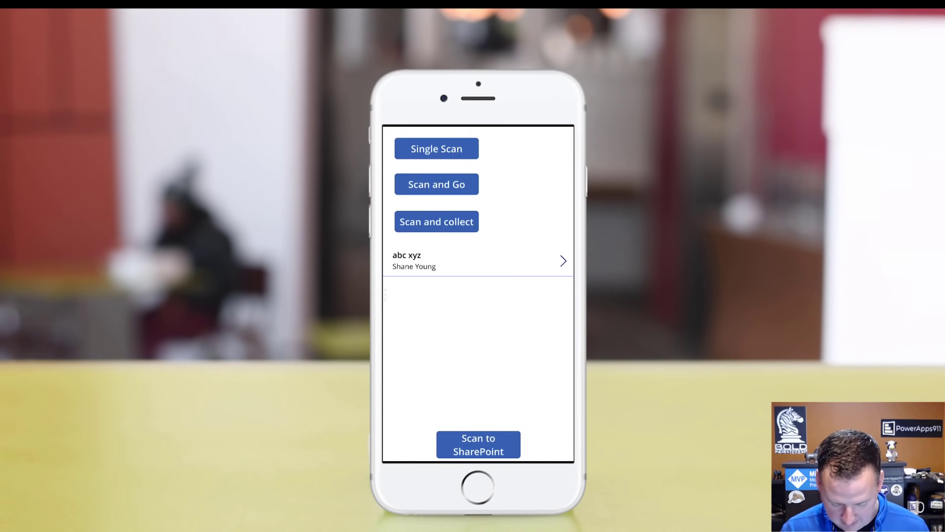
click(437, 222)
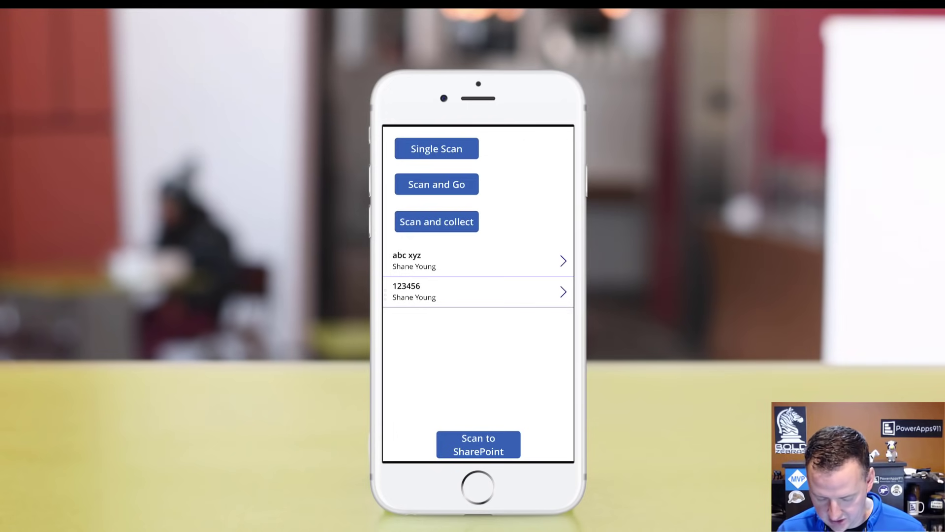
Step: On the phone, scan a barcode with Scan to SharePoint to send it to Scans
click(478, 444)
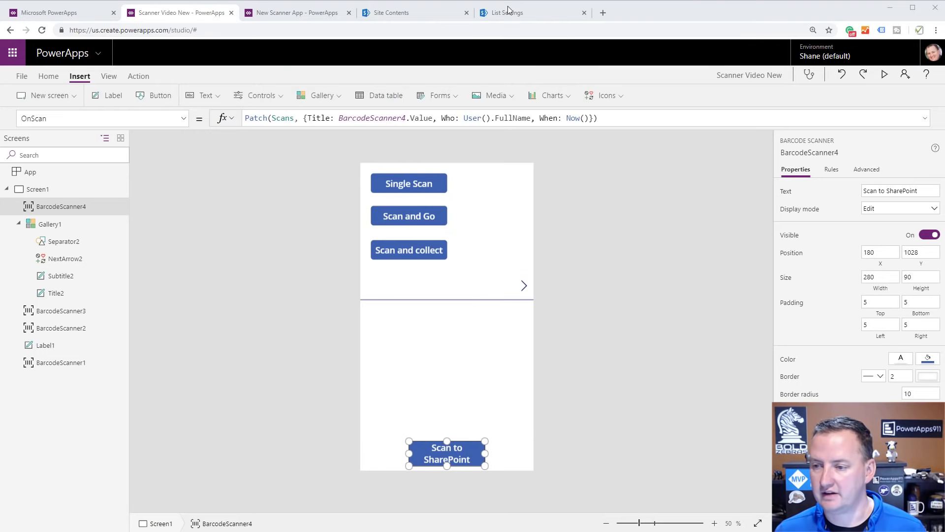
Step: Check the SharePoint Scans list for the 123456 entry's Who and When values, then reselect Screen1 in the app
click(520, 20)
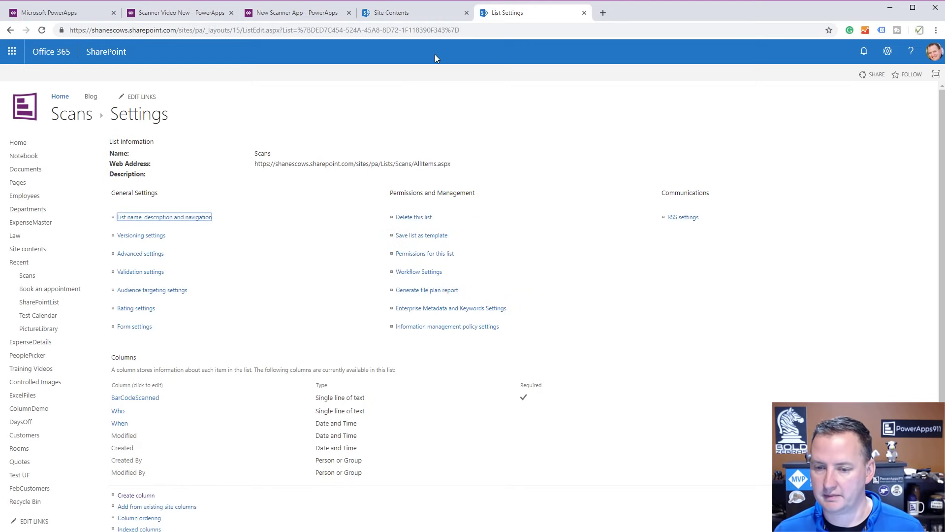
click(74, 122)
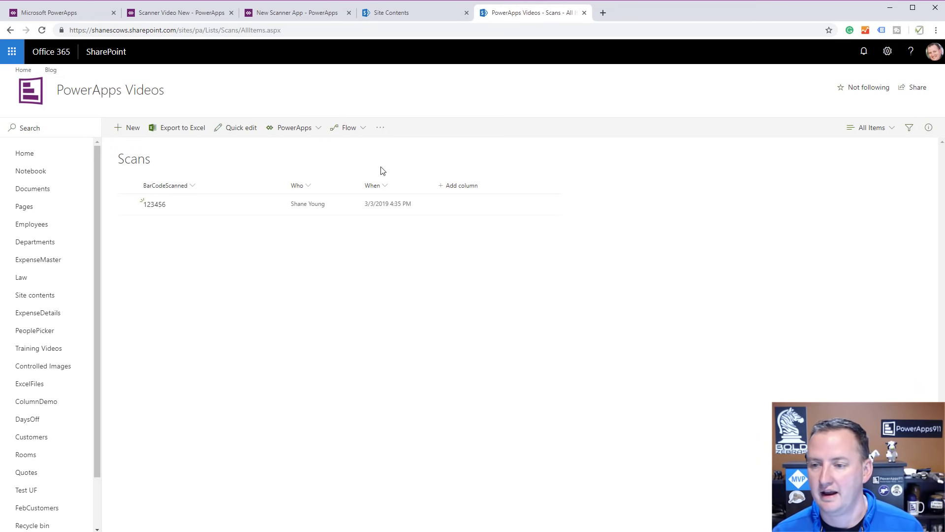
click(197, 15)
click(438, 201)
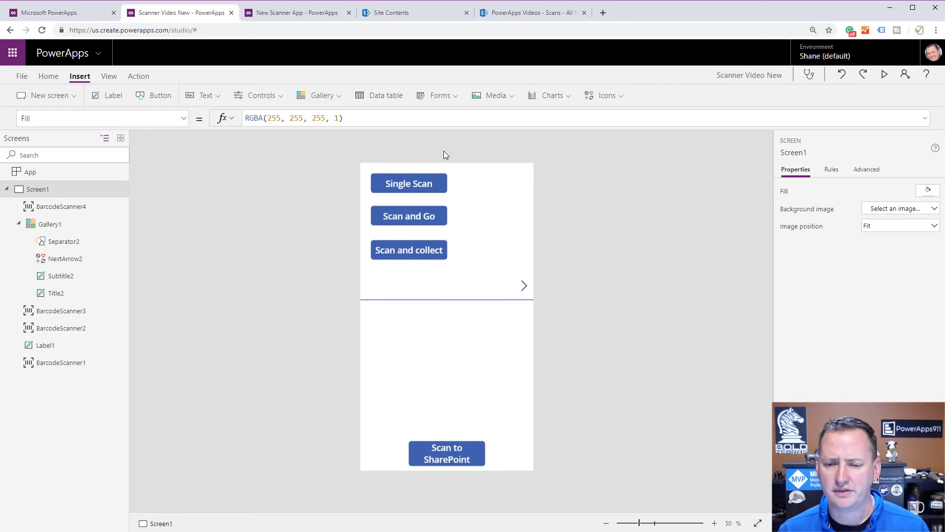
click(20, 77)
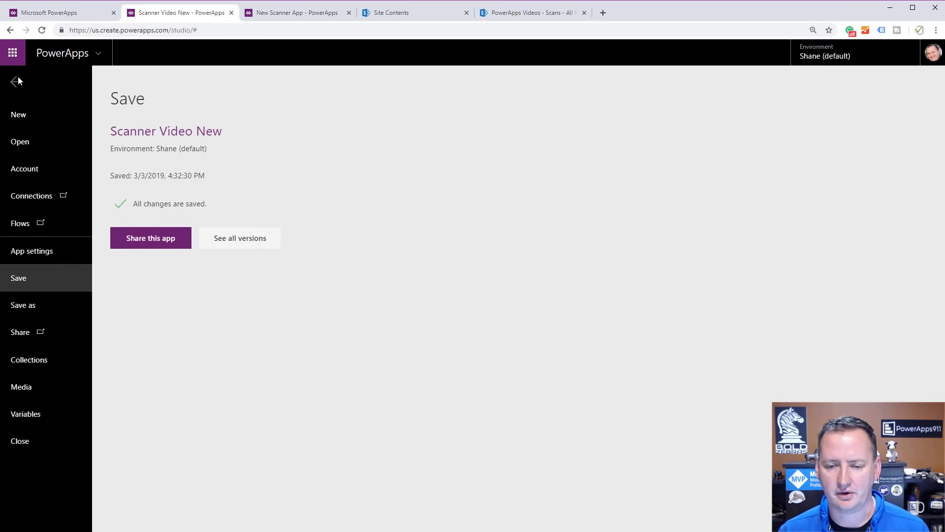
click(46, 255)
click(176, 199)
scroll(443, 363, down, 8)
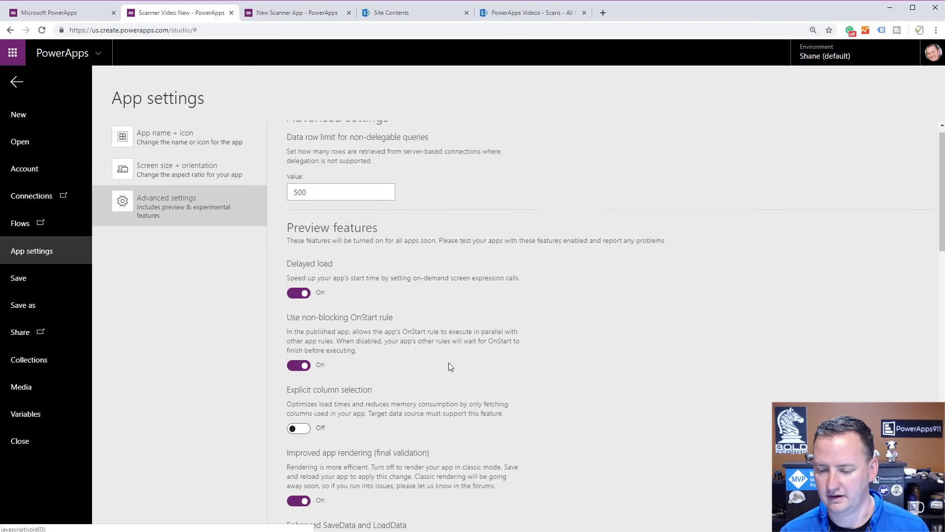
scroll(394, 363, down, 5)
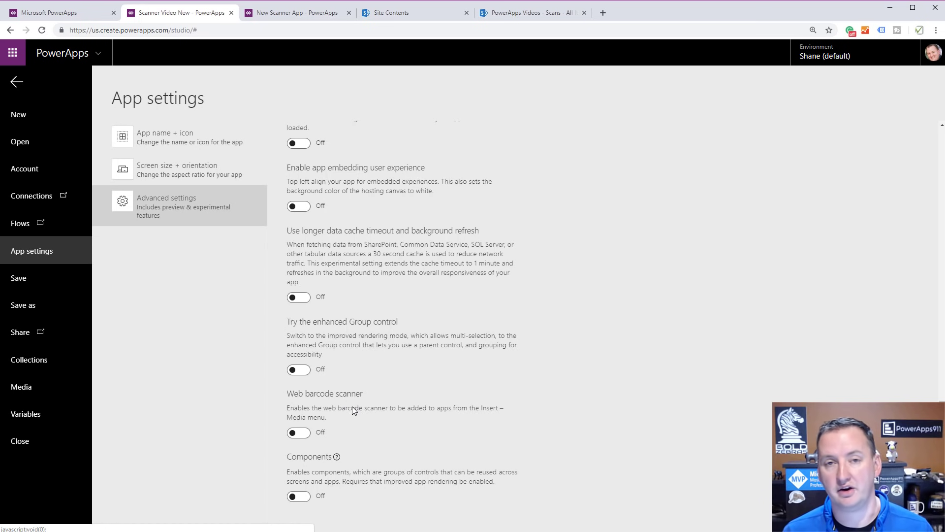
Step: Search Bing in a new tab for 'powerapps barcode scanner' via the address-bar suggestion
click(17, 85)
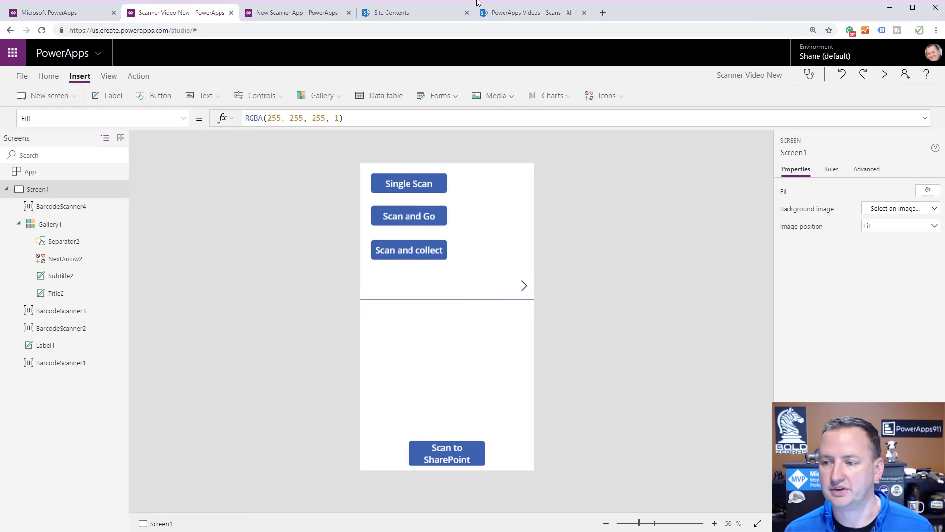
click(604, 13)
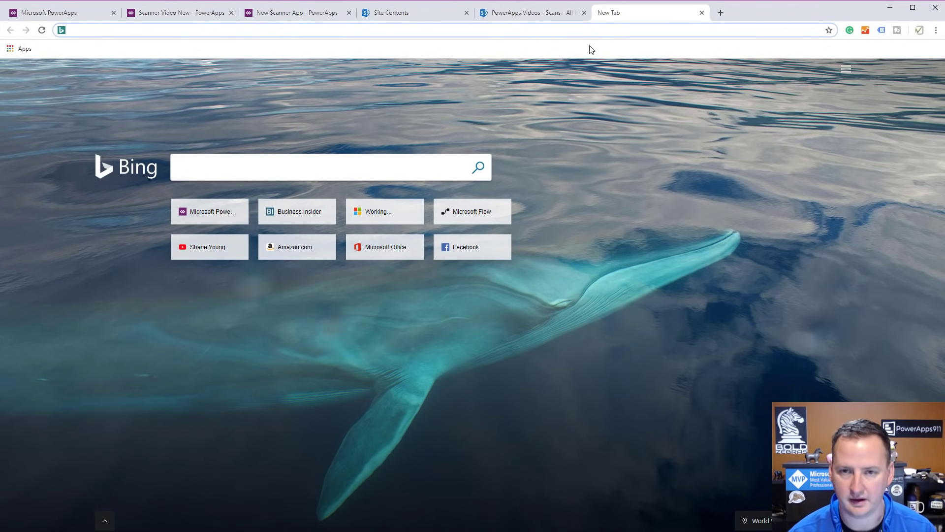
text(powerapps bar)
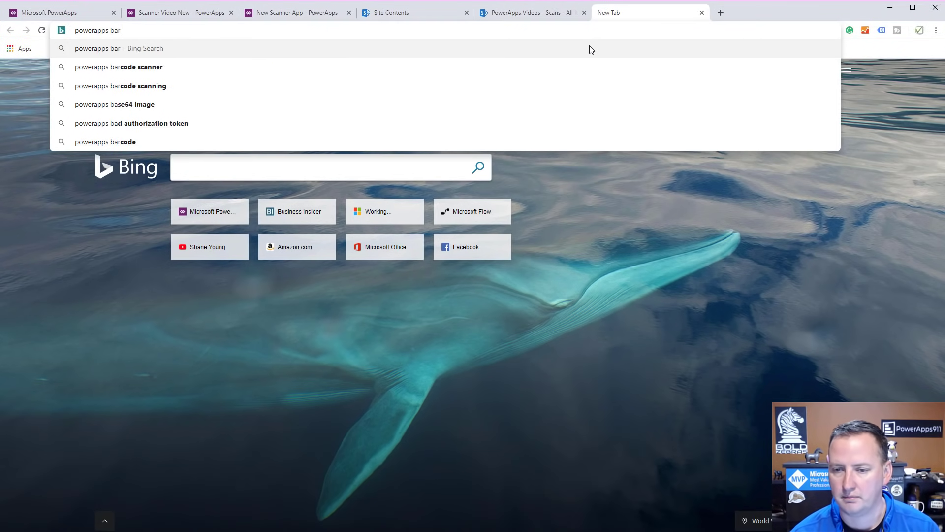
key(Down)
key(Down)
key(Up)
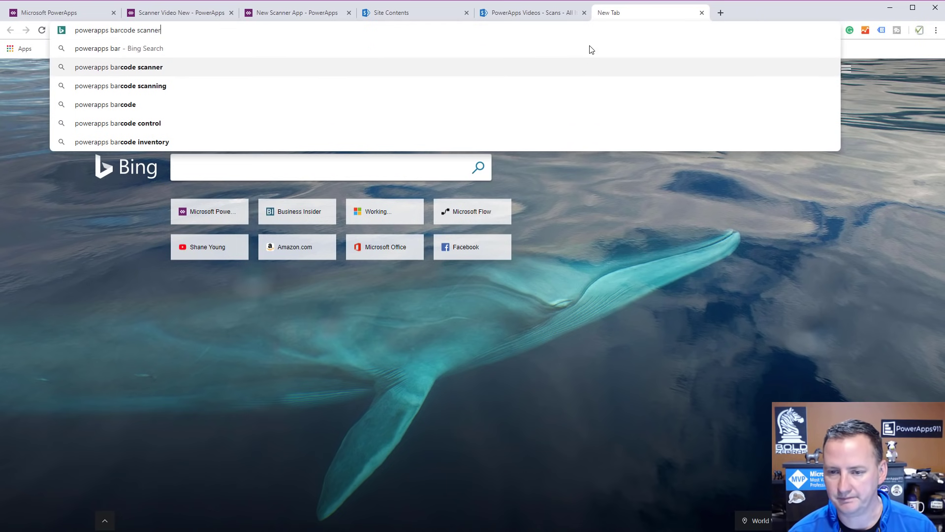
key(Return)
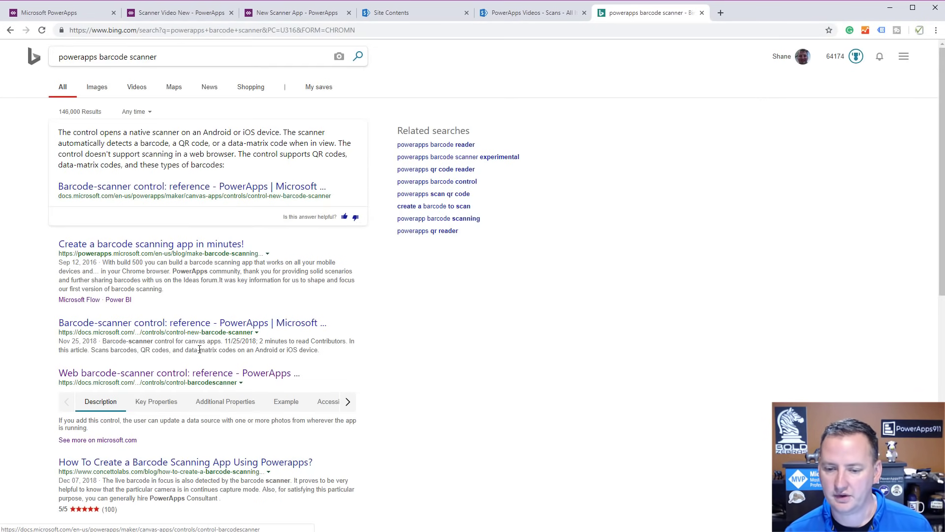
Step: Open the 'Barcode-scanner control: reference - PowerApps | Microsoft Docs' search result
click(195, 330)
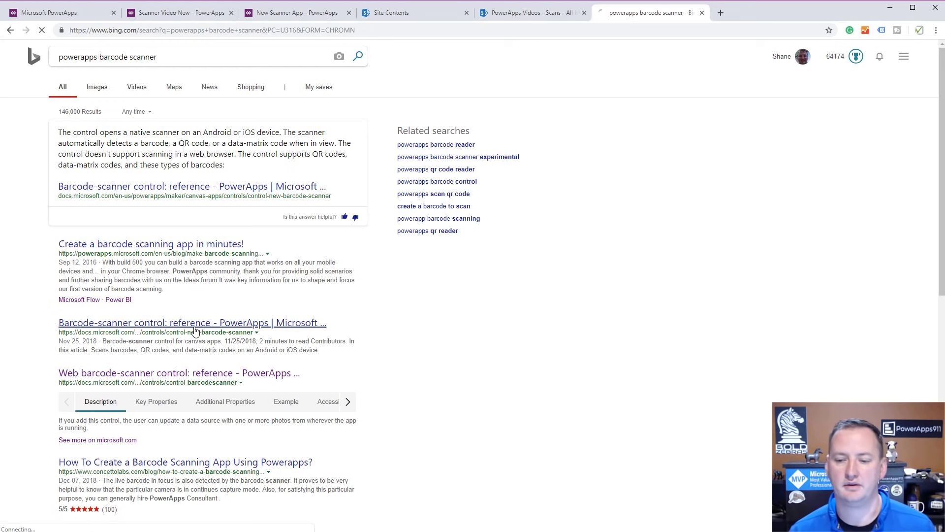